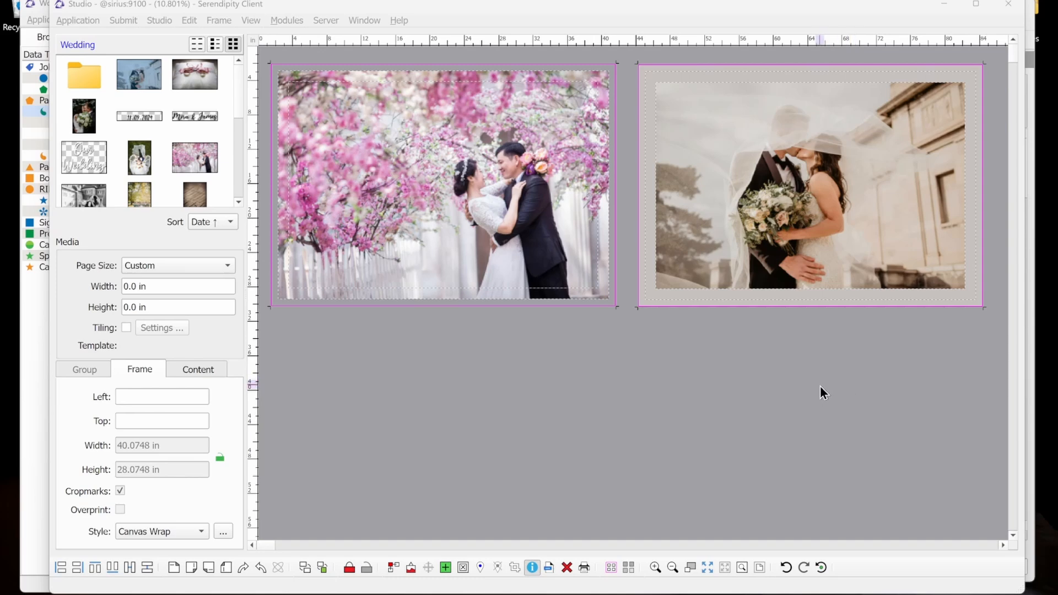
- Delete both existing canvas wraps from the layout and place the photo of the couple under pink blossoms
{"action": "left_click", "coordinate": [568, 567]}
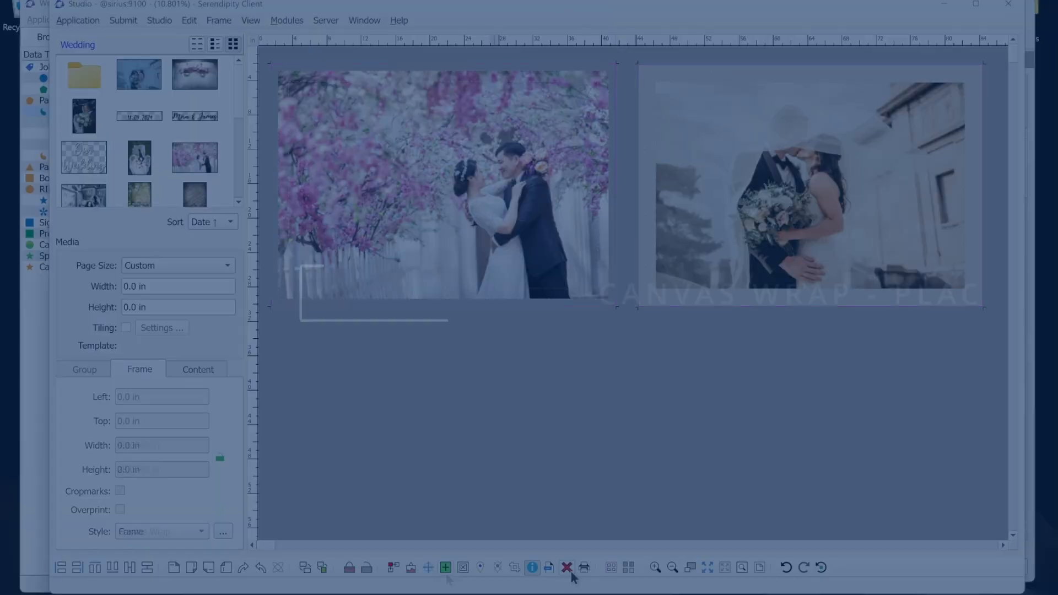
{"action": "left_click", "coordinate": [606, 373]}
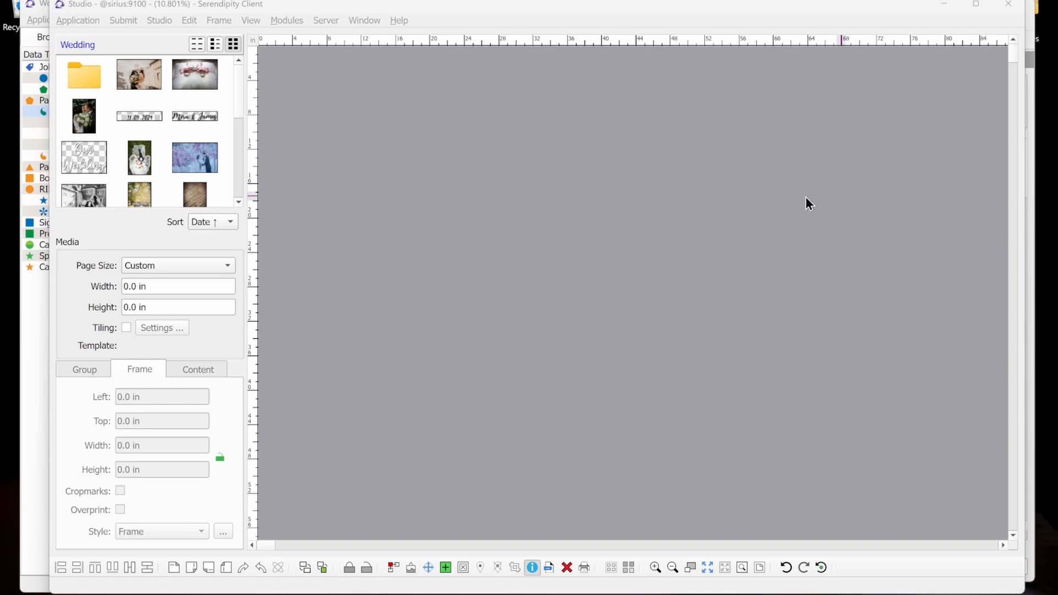
{"action": "left_click_drag", "start_coordinate": [195, 155], "coordinate": [563, 315]}
{"action": "left_click_drag", "start_coordinate": [534, 501], "coordinate": [534, 404]}
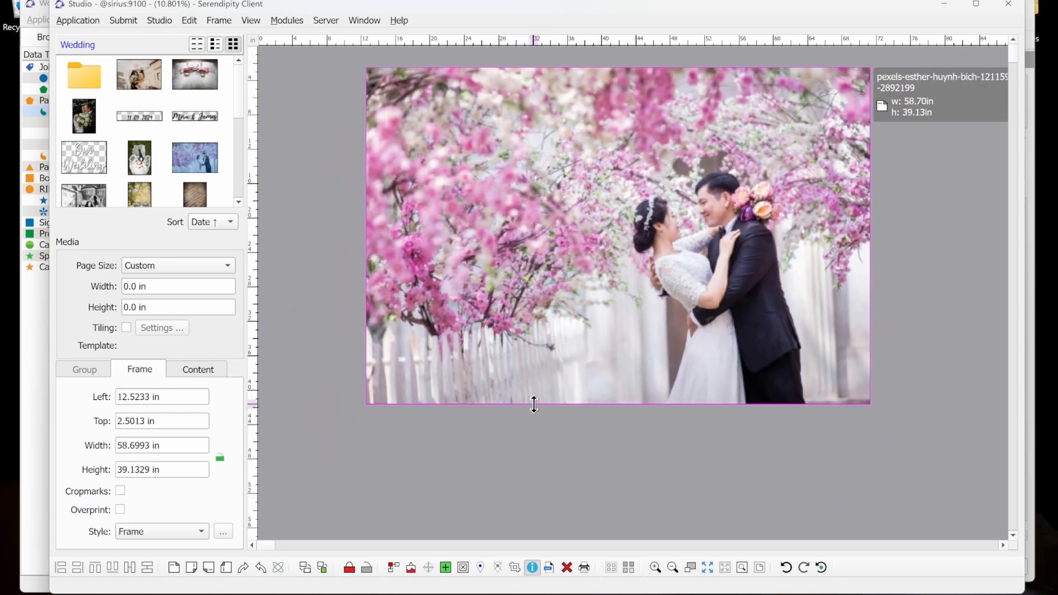
- Set the photo's frame to 36 in wide by 24 in high and move it to about 10.4 in from the top
{"action": "left_click", "coordinate": [176, 451]}
{"action": "type", "text": "36"}
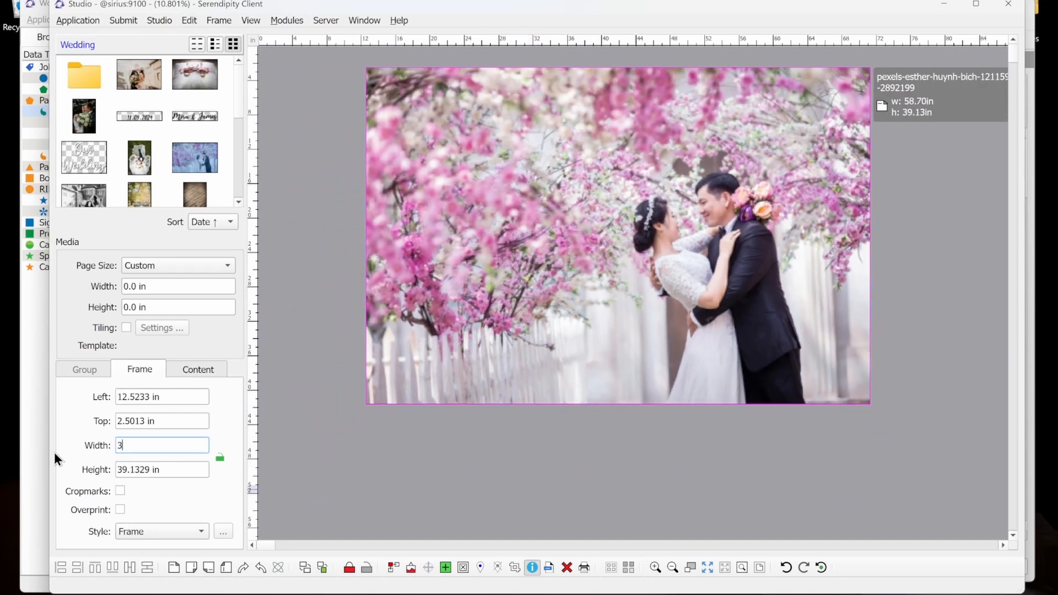
{"action": "left_click", "coordinate": [125, 464]}
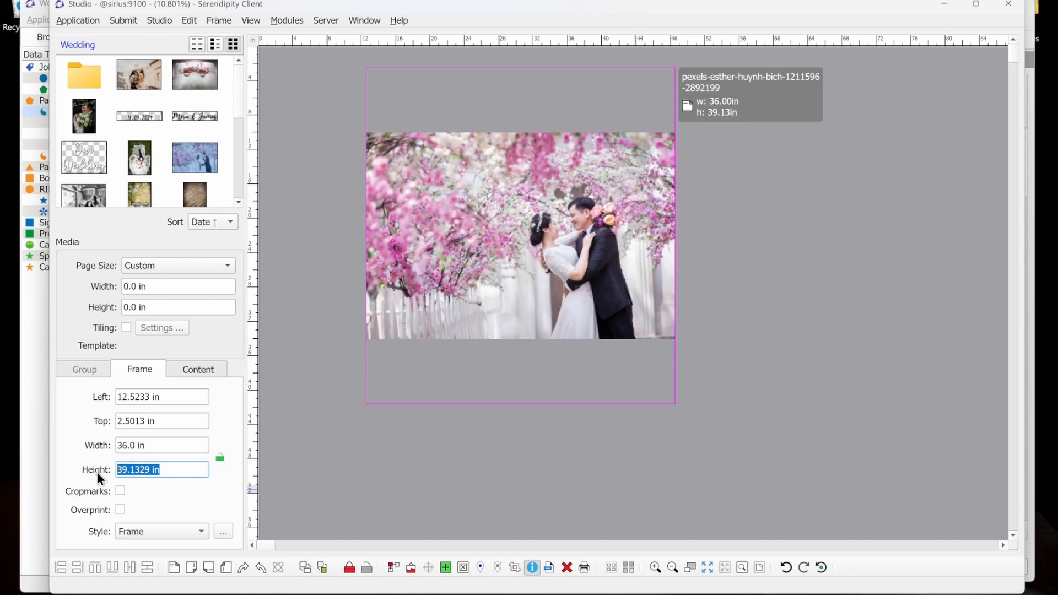
{"action": "type", "text": "24"}
{"action": "key", "text": "Return"}
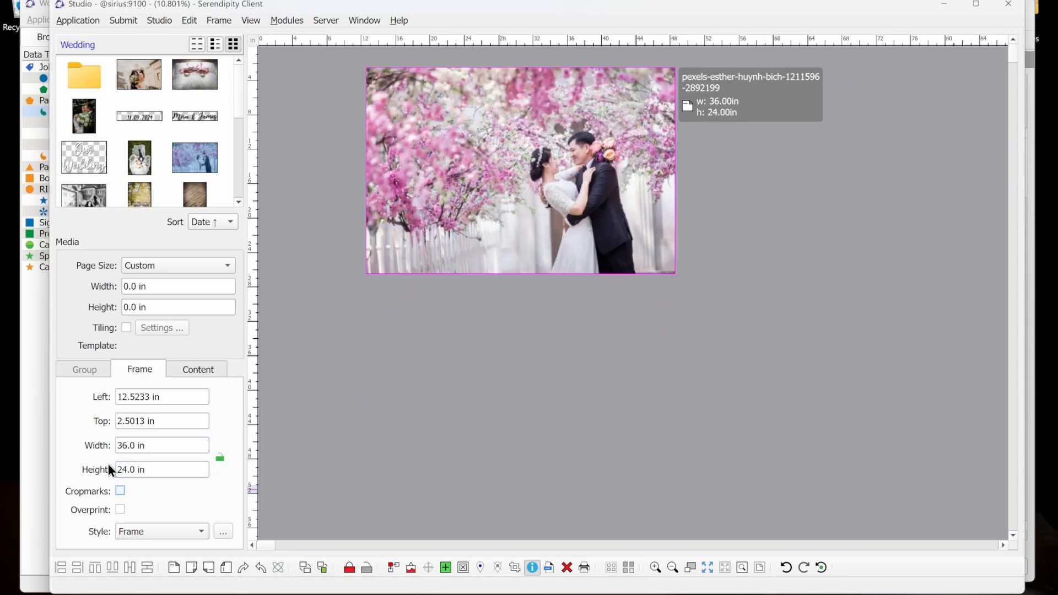
{"action": "left_click_drag", "start_coordinate": [513, 209], "coordinate": [510, 256]}
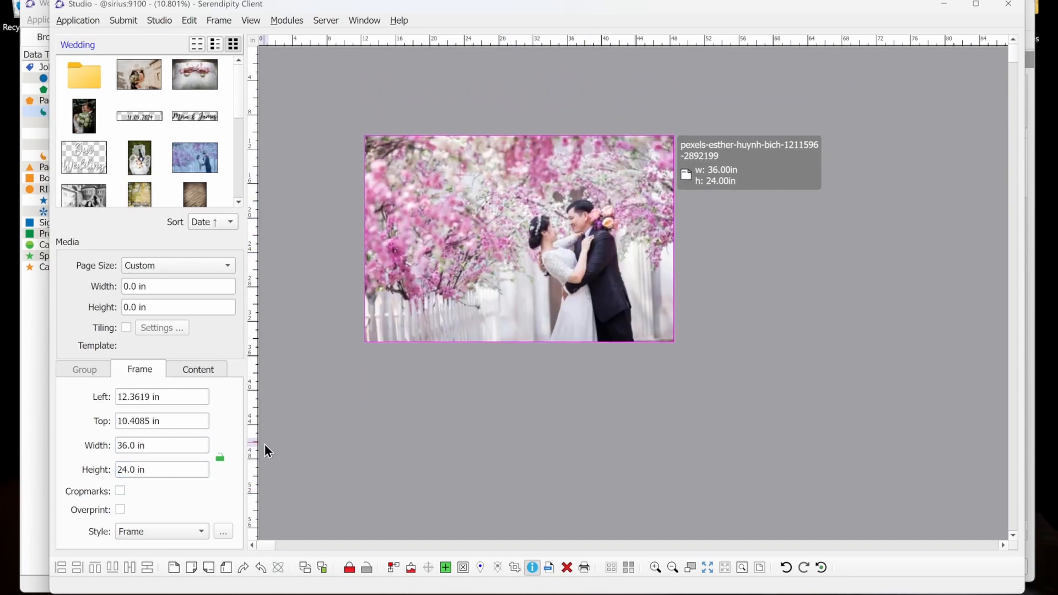
- Apply the Canvas Wrap style to the blossom photo's frame
{"action": "left_click", "coordinate": [199, 530]}
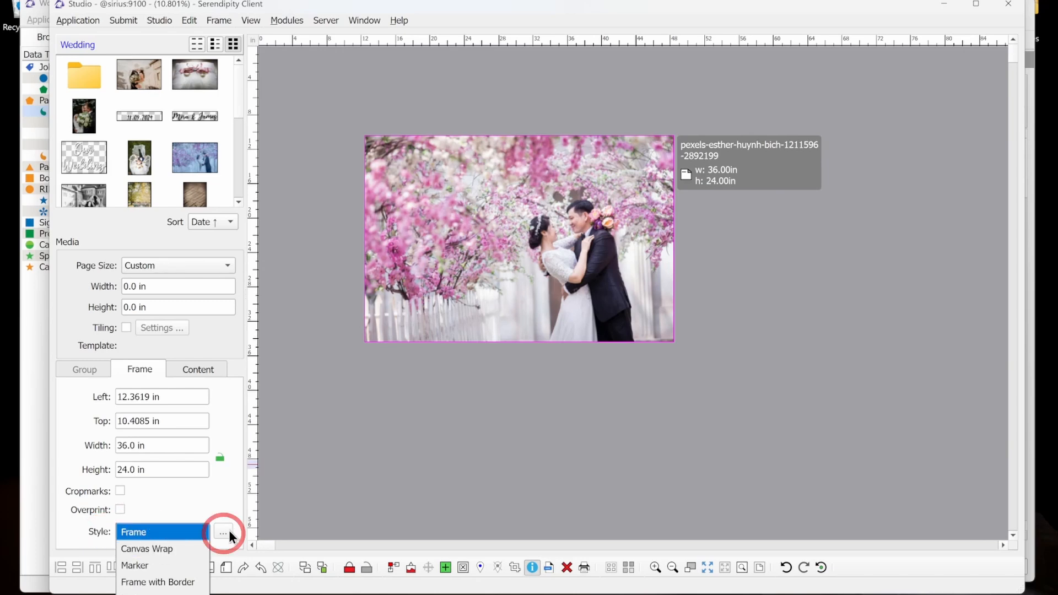
{"action": "left_click", "coordinate": [240, 489]}
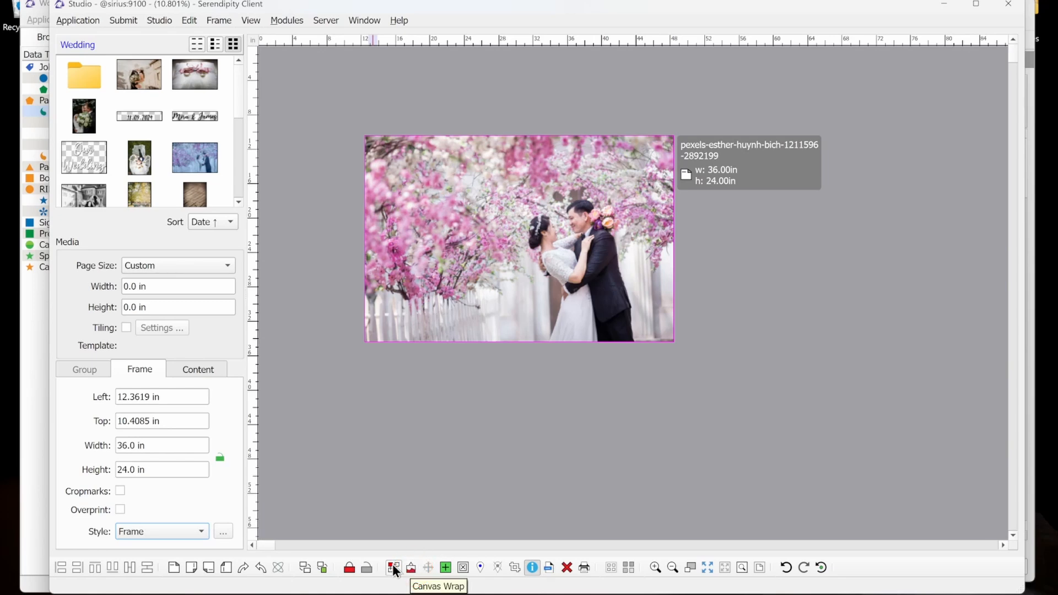
{"action": "left_click", "coordinate": [191, 531]}
{"action": "left_click", "coordinate": [180, 550]}
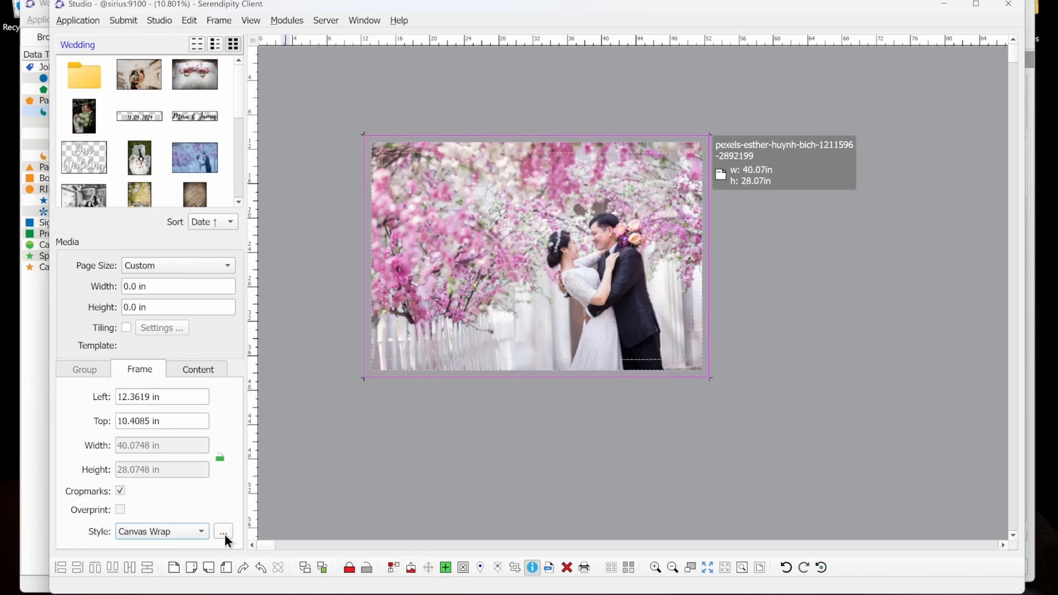
- Set the canvas wrap style to Colour and sample the wrap colour rgb(209, 170, 212) from the blossoms in the photo
{"action": "left_click", "coordinate": [223, 532]}
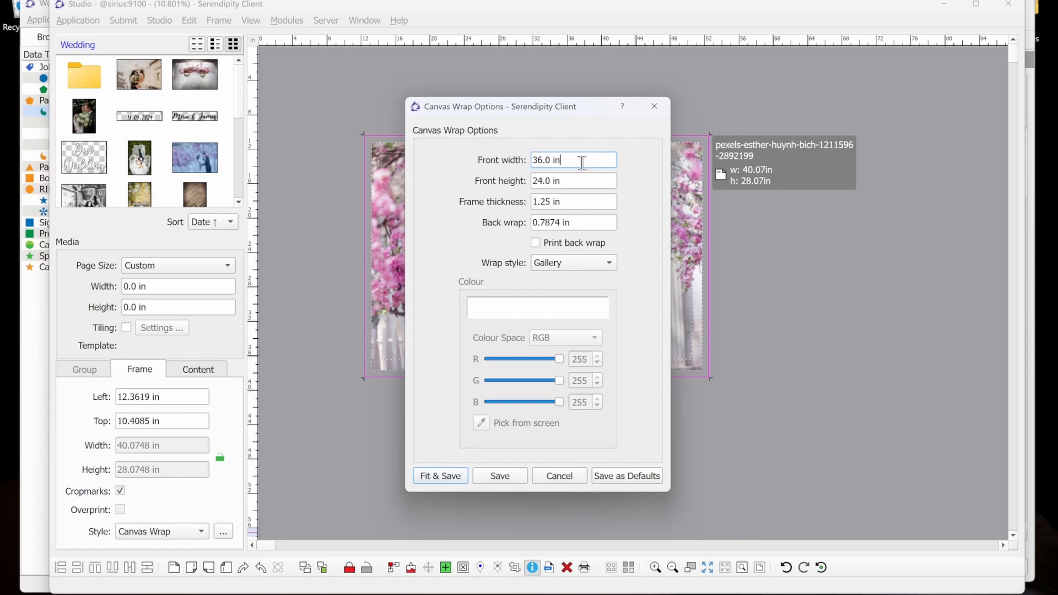
{"action": "left_click", "coordinate": [571, 183]}
{"action": "left_click", "coordinate": [590, 199]}
{"action": "left_click", "coordinate": [590, 217]}
{"action": "left_click", "coordinate": [610, 262]}
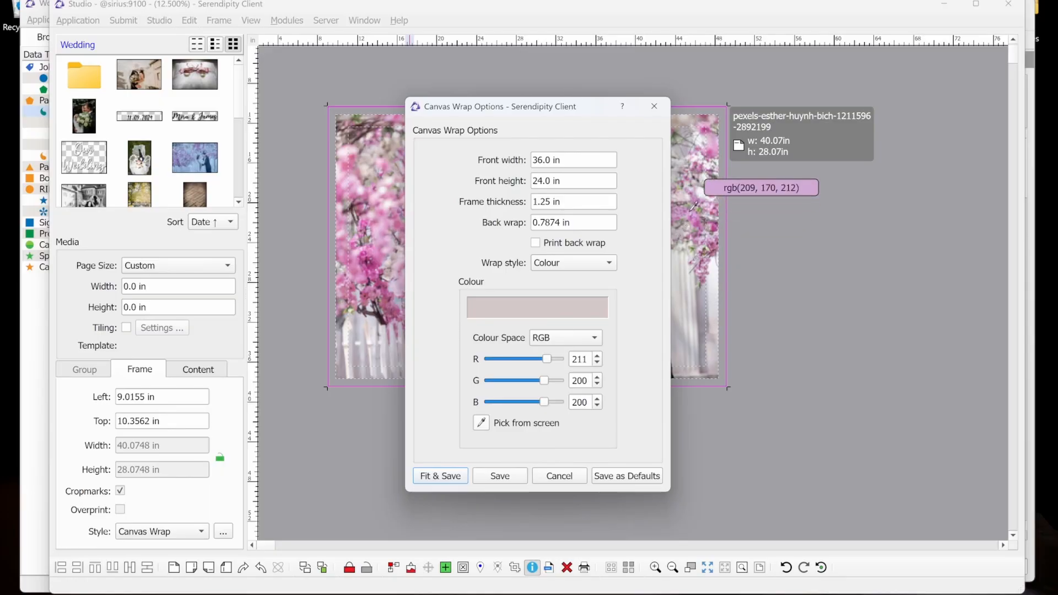
{"action": "left_click", "coordinate": [689, 217]}
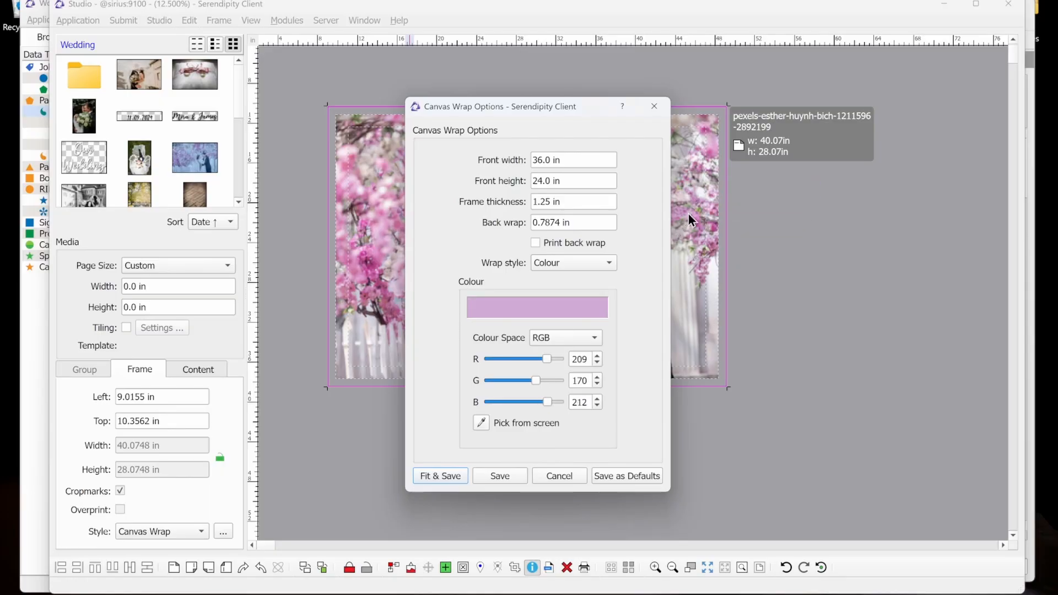
- Replace the wrap colour with pink 1767 from the Reference-Lab special colour set and save the wrap with fitting
{"action": "left_click", "coordinate": [562, 312]}
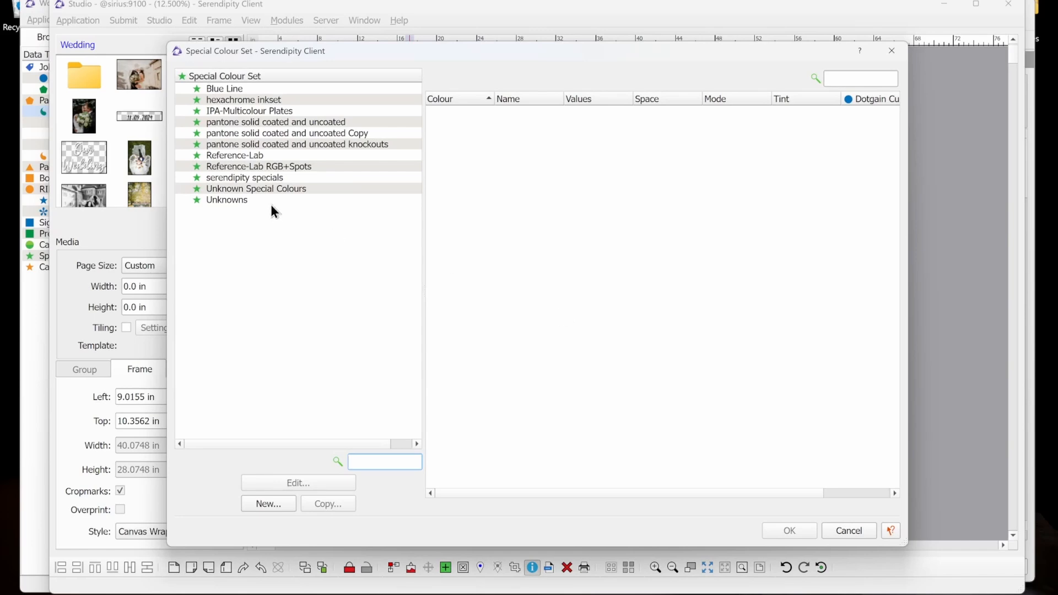
{"action": "left_click", "coordinate": [263, 156]}
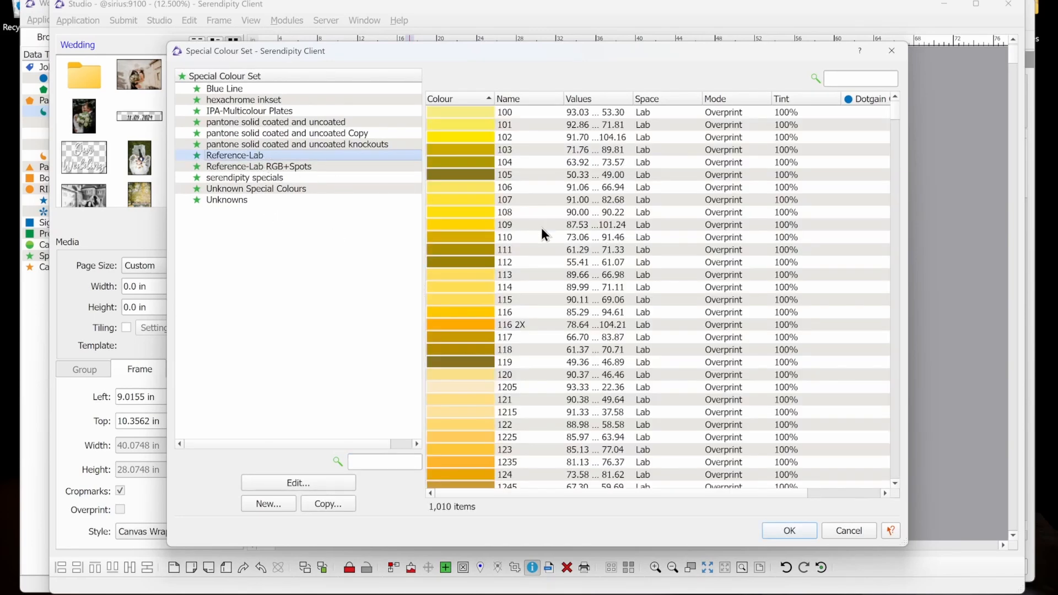
{"action": "scroll", "coordinate": [540, 243], "scroll_direction": "down", "scroll_amount": 20}
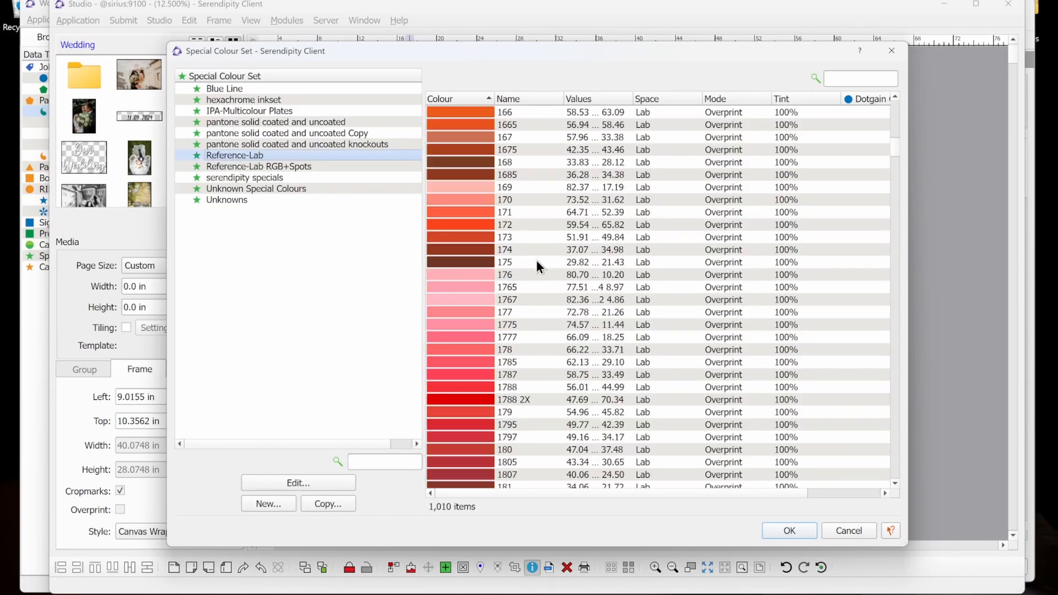
{"action": "double_click", "coordinate": [481, 298]}
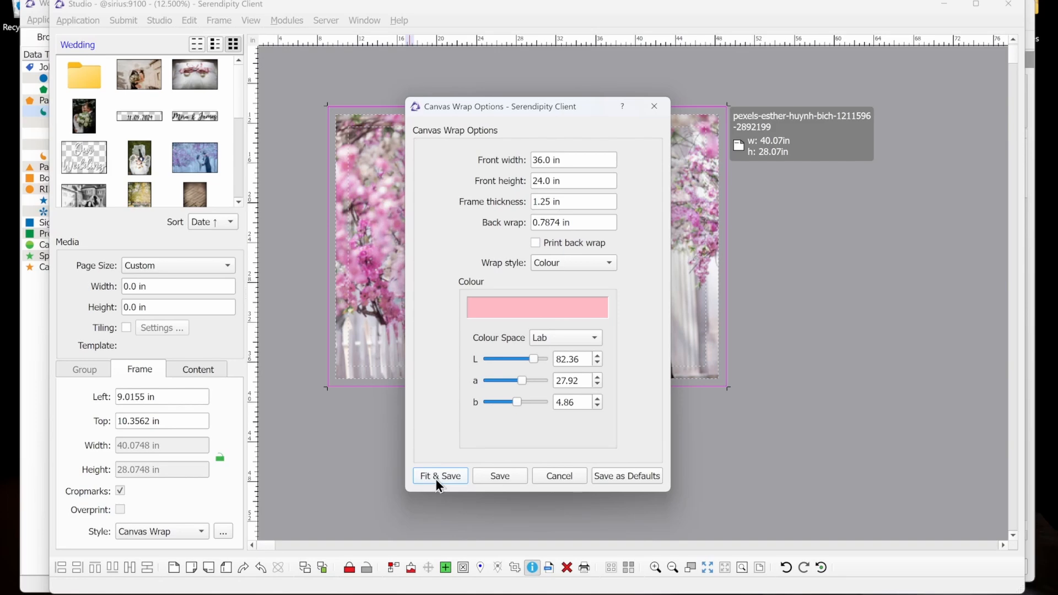
{"action": "left_click", "coordinate": [437, 480]}
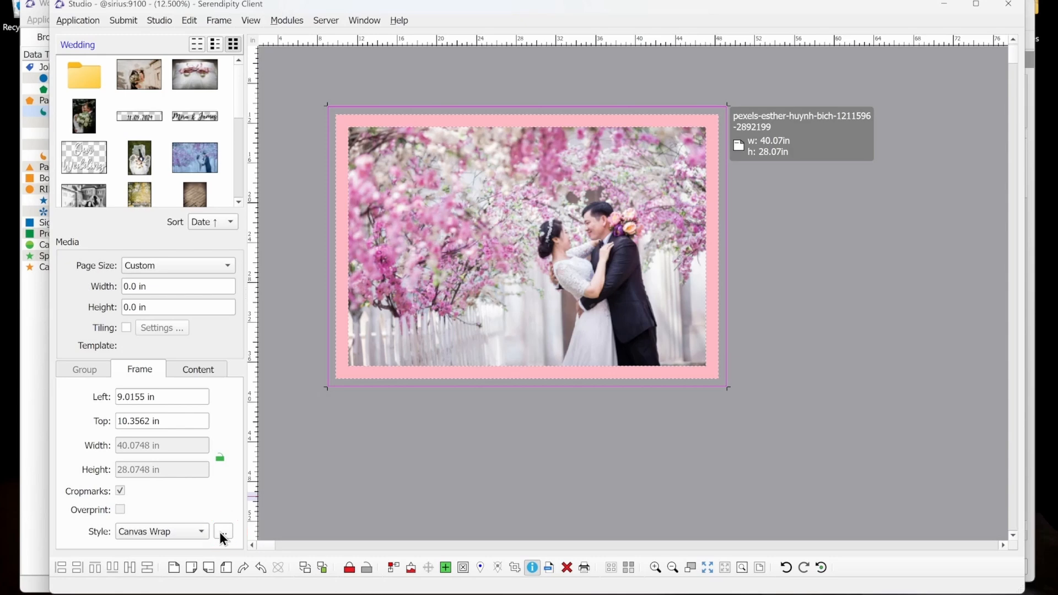
- Set the canvas wrap's front width to 34 in and front height to 22 in, saving with fitting
{"action": "left_click", "coordinate": [413, 569]}
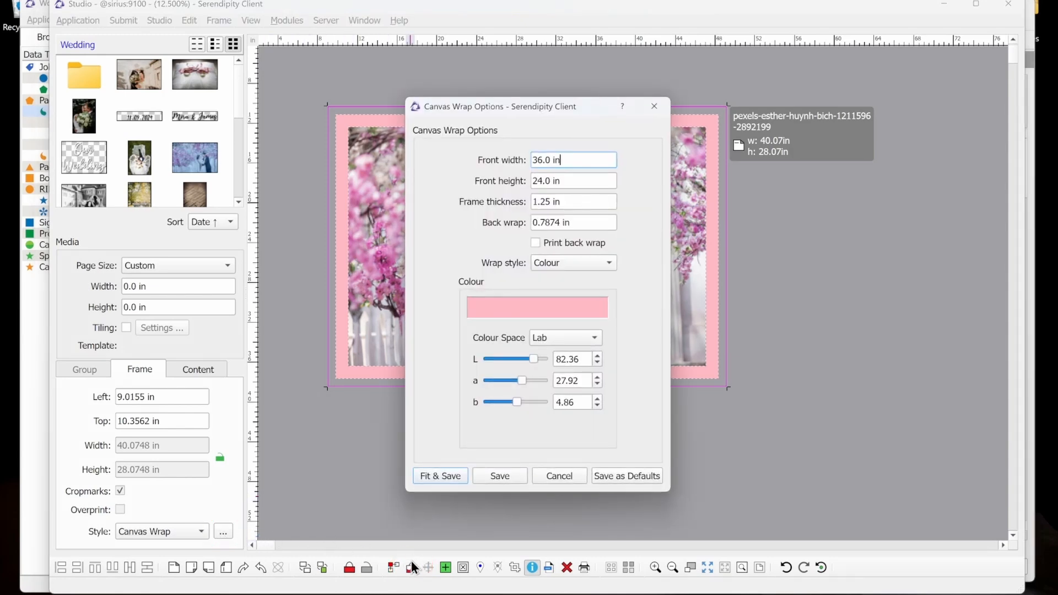
{"action": "left_click_drag", "start_coordinate": [563, 159], "coordinate": [527, 159]}
{"action": "type", "text": "34"}
{"action": "key", "text": "Tab"}
{"action": "type", "text": "22"}
{"action": "key", "text": "Tab"}
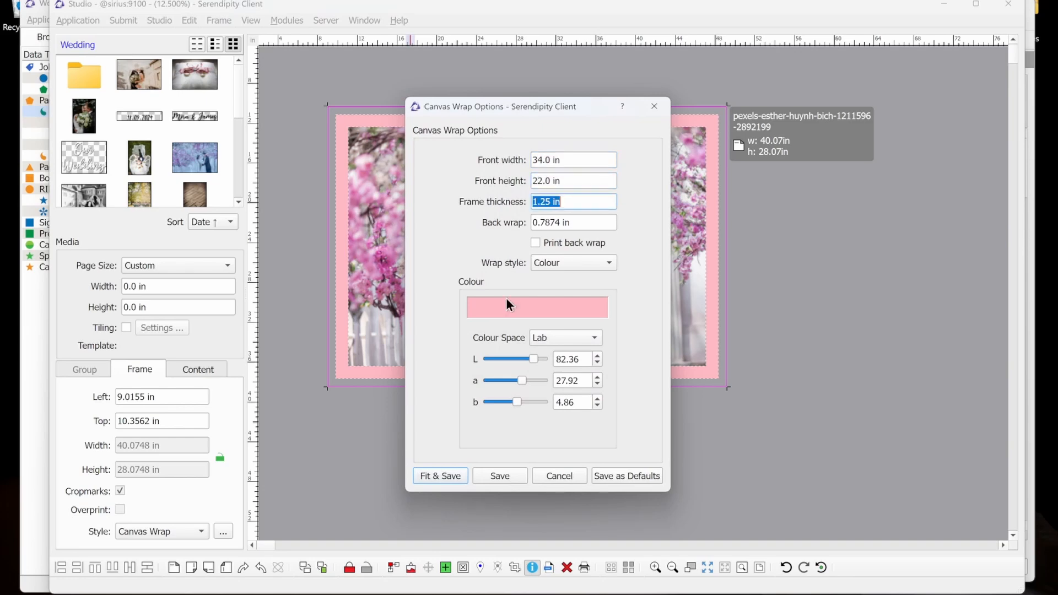
{"action": "left_click", "coordinate": [445, 476]}
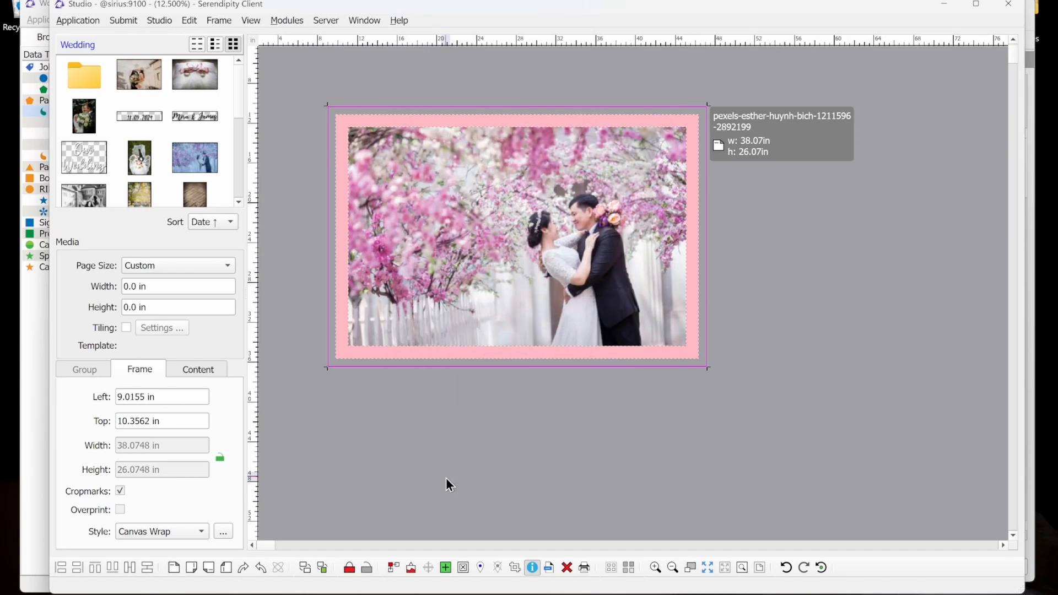
- Change the wrap style to Gallery, save it without fitting, and save again with fitting so the photo fills the wrap area
{"action": "left_click", "coordinate": [410, 569]}
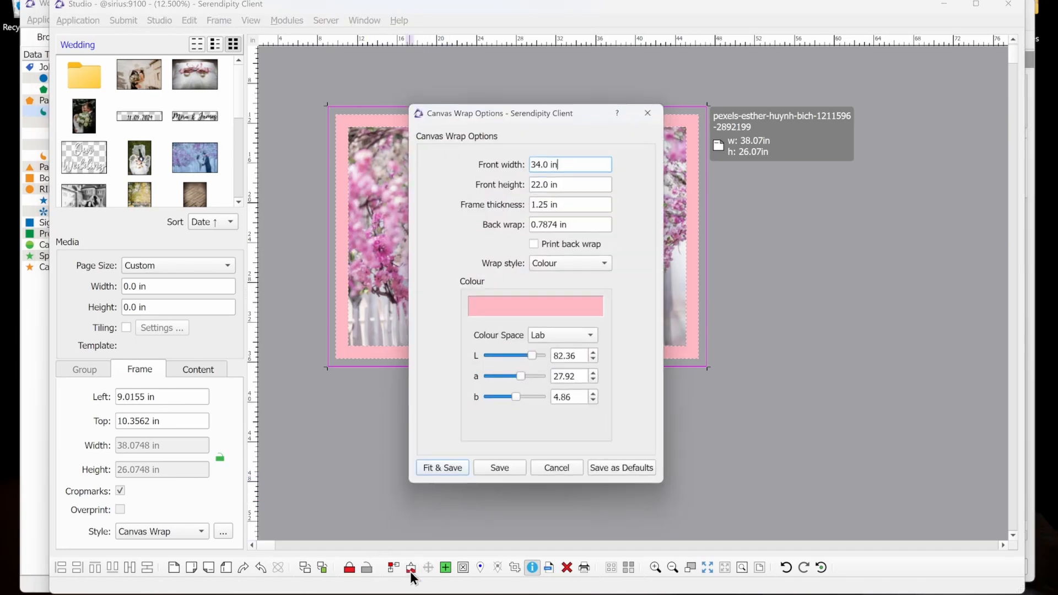
{"action": "left_click", "coordinate": [565, 262]}
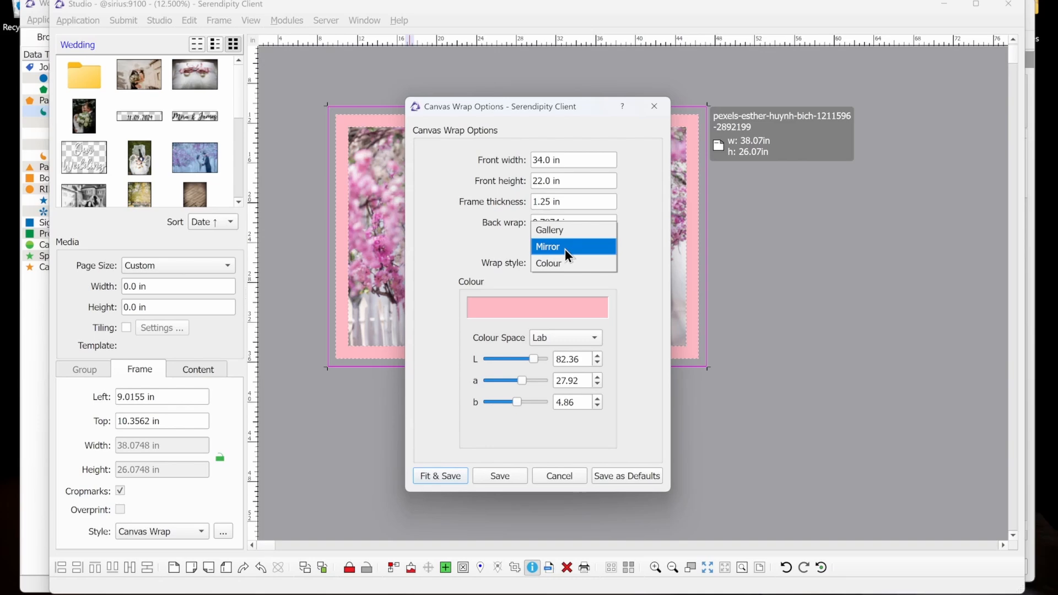
{"action": "left_click", "coordinate": [564, 231]}
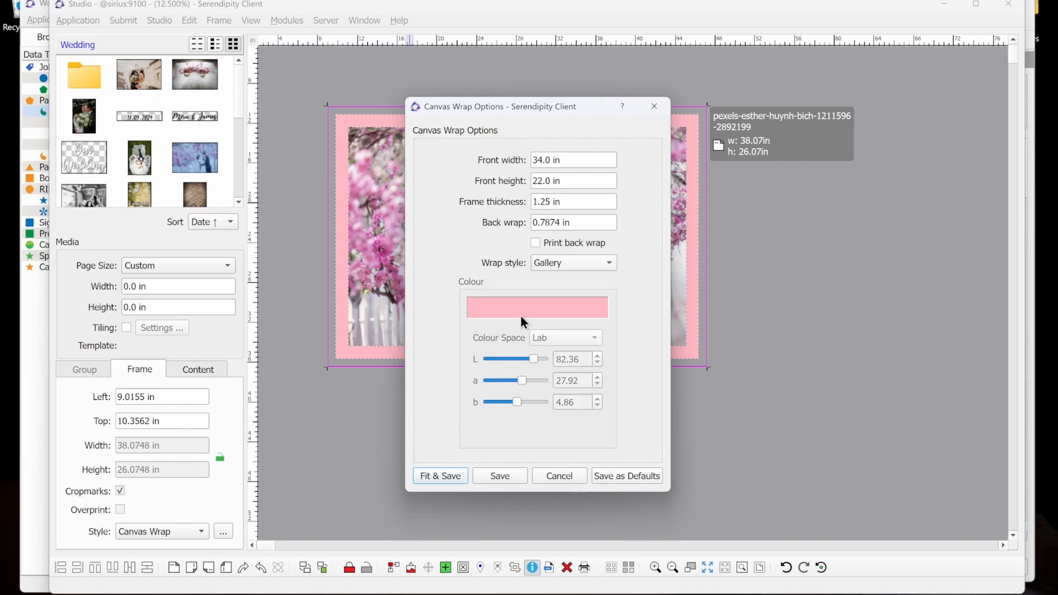
{"action": "left_click", "coordinate": [491, 473]}
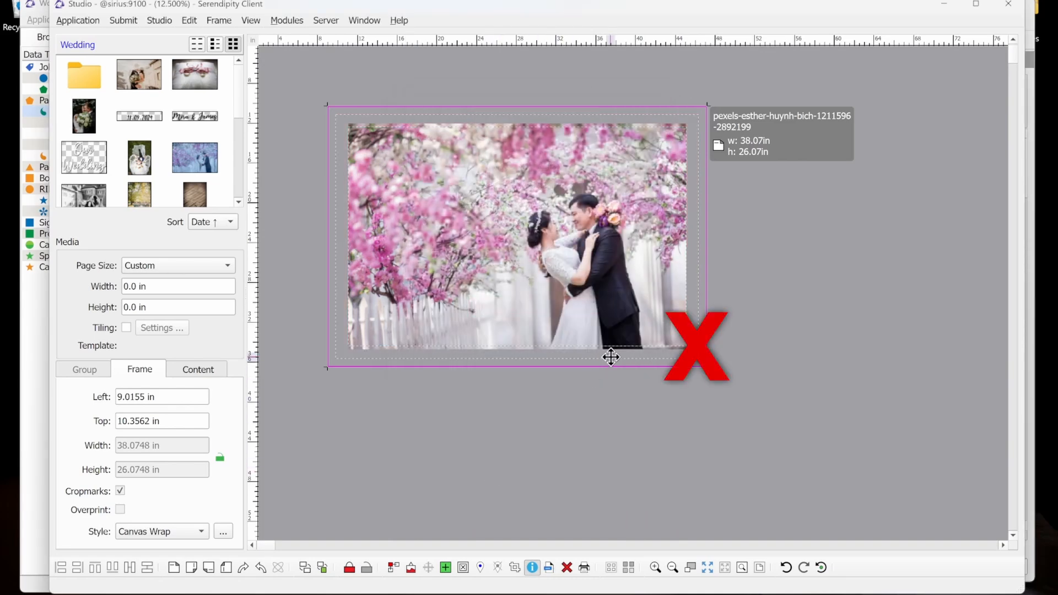
{"action": "left_click", "coordinate": [411, 568]}
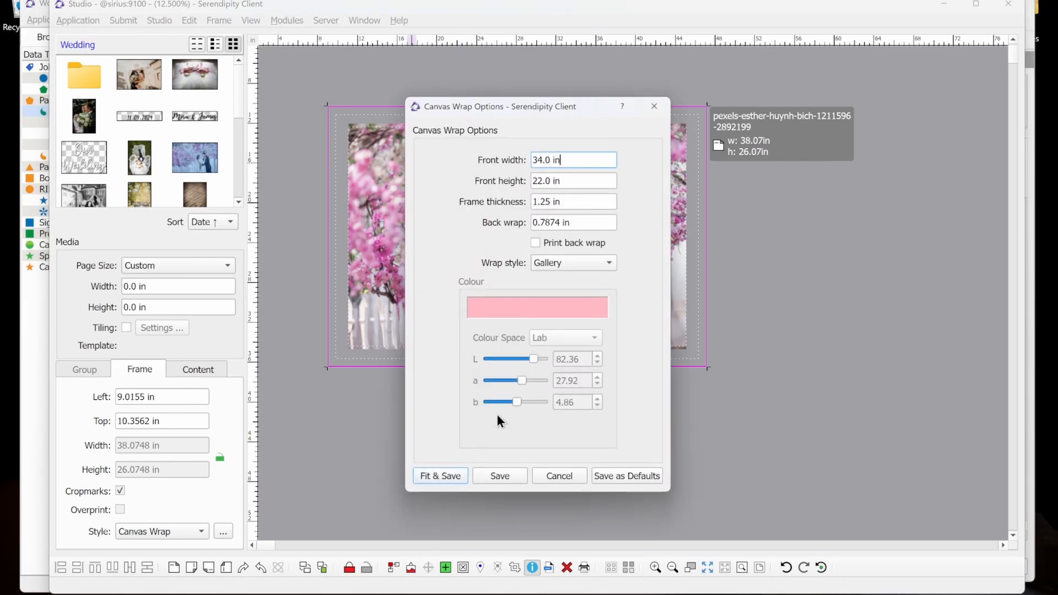
{"action": "left_click", "coordinate": [442, 476]}
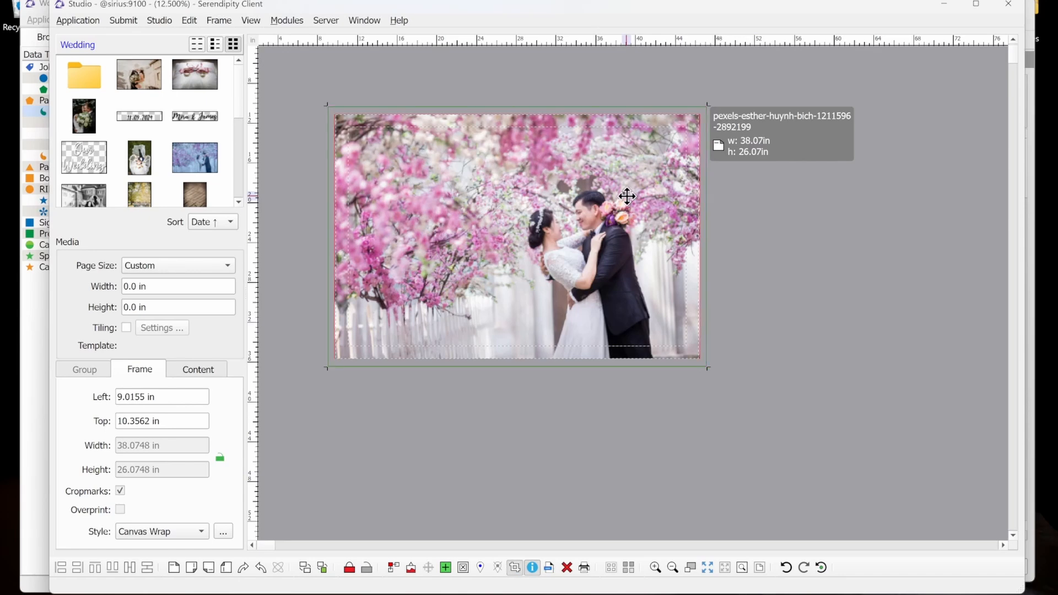
- Shift the photo content up and to the right inside its canvas wrap frame
{"action": "scroll", "coordinate": [715, 253], "scroll_direction": "up", "scroll_amount": 1}
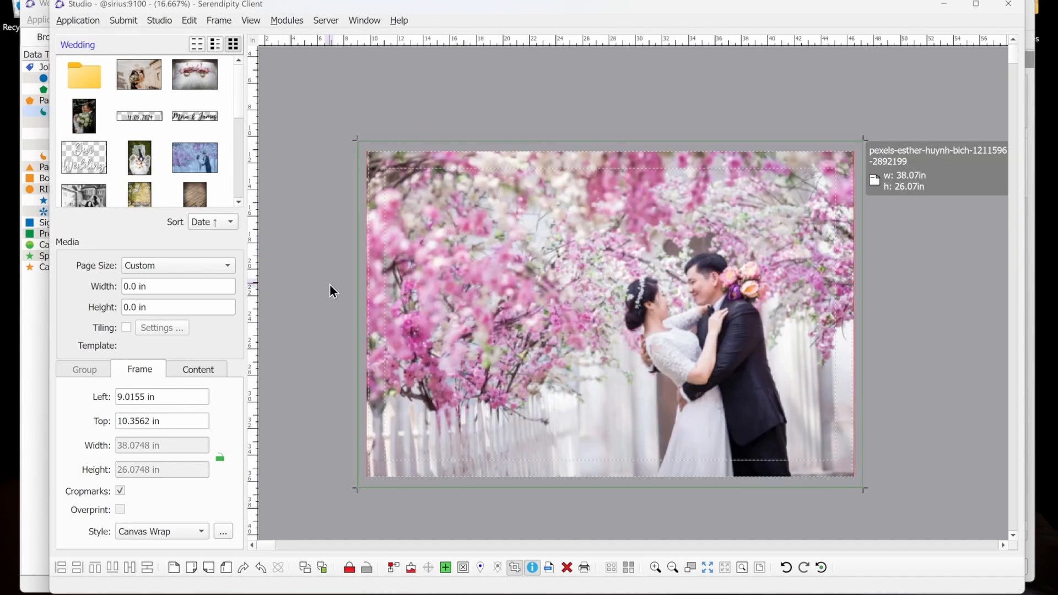
{"action": "scroll", "coordinate": [332, 283], "scroll_direction": "up", "scroll_amount": 2}
{"action": "left_click_drag", "start_coordinate": [556, 236], "coordinate": [623, 211]}
{"action": "scroll", "coordinate": [406, 264], "scroll_direction": "down", "scroll_amount": 2}
{"action": "scroll", "coordinate": [426, 272], "scroll_direction": "down", "scroll_amount": 1}
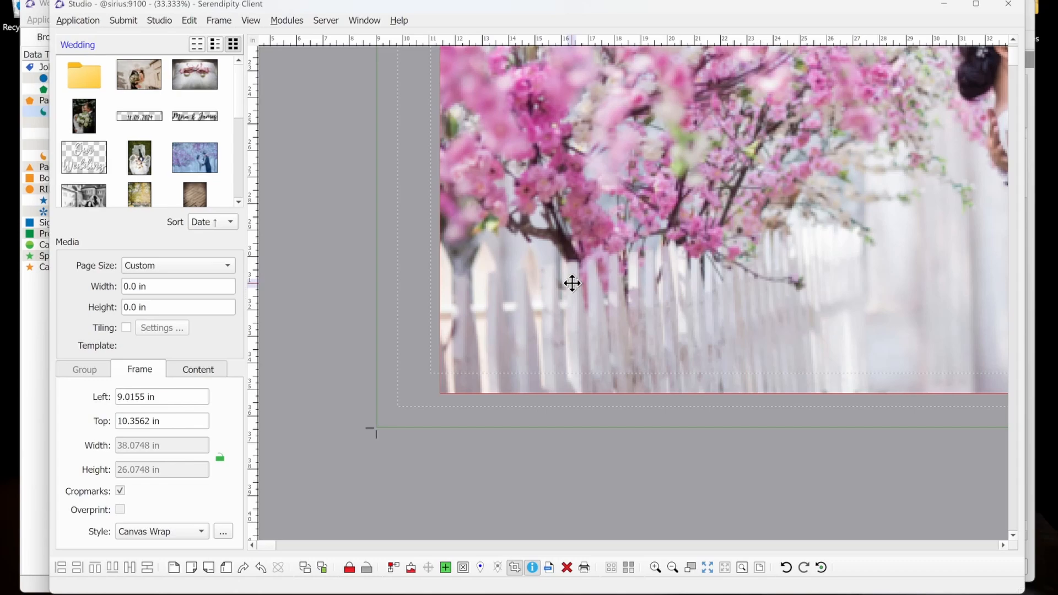
{"action": "scroll", "coordinate": [573, 282], "scroll_direction": "down", "scroll_amount": 2}
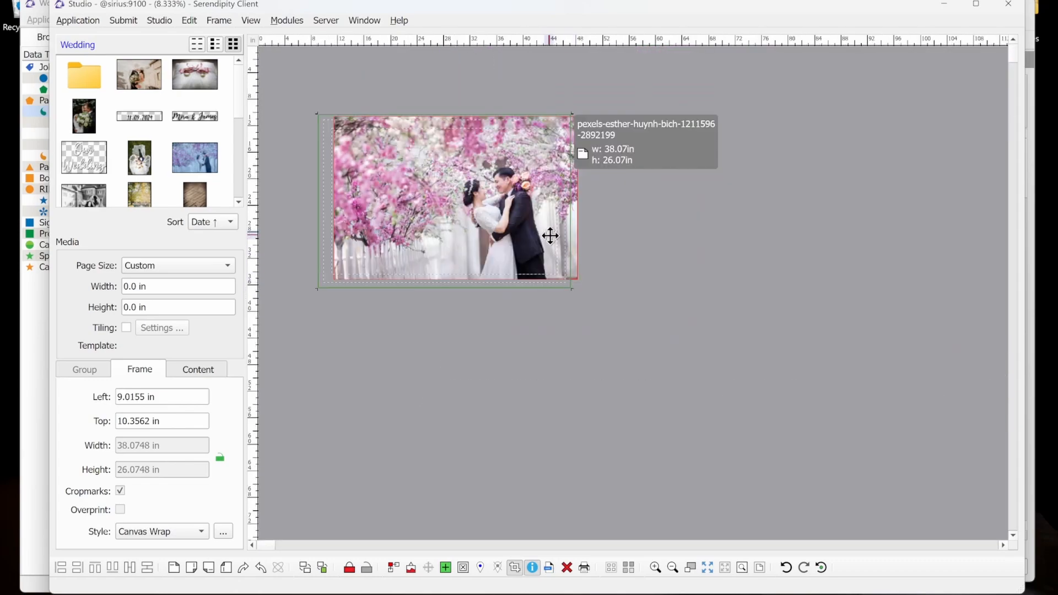
- Enlarge the photo content beyond the wrap area and reposition it so the couple sits well within the frame
{"action": "scroll", "coordinate": [532, 243], "scroll_direction": "up", "scroll_amount": 1}
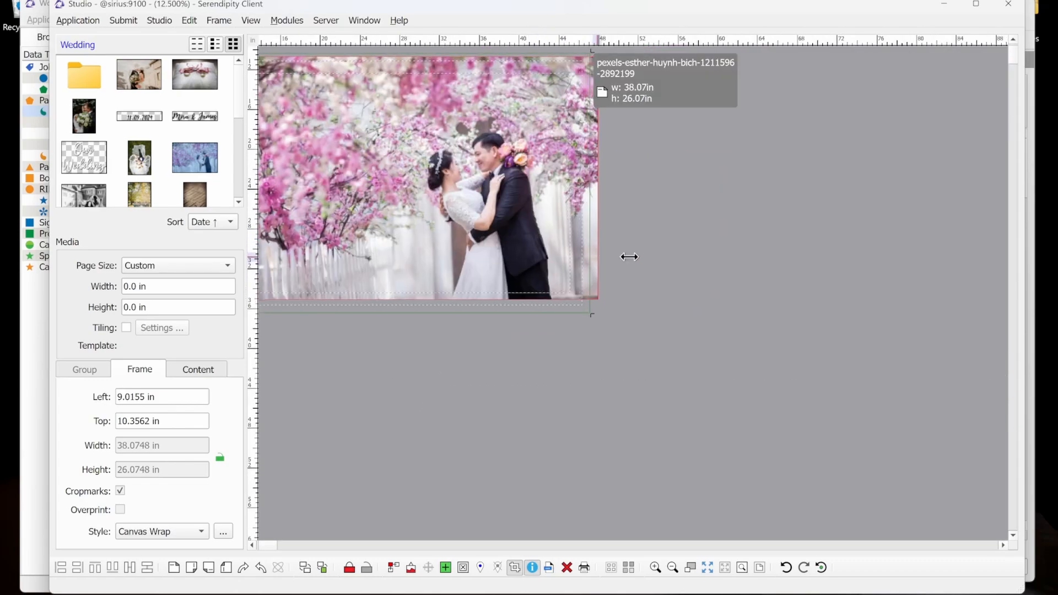
{"action": "left_click_drag", "start_coordinate": [629, 257], "coordinate": [739, 284]}
{"action": "left_click_drag", "start_coordinate": [484, 229], "coordinate": [534, 198]}
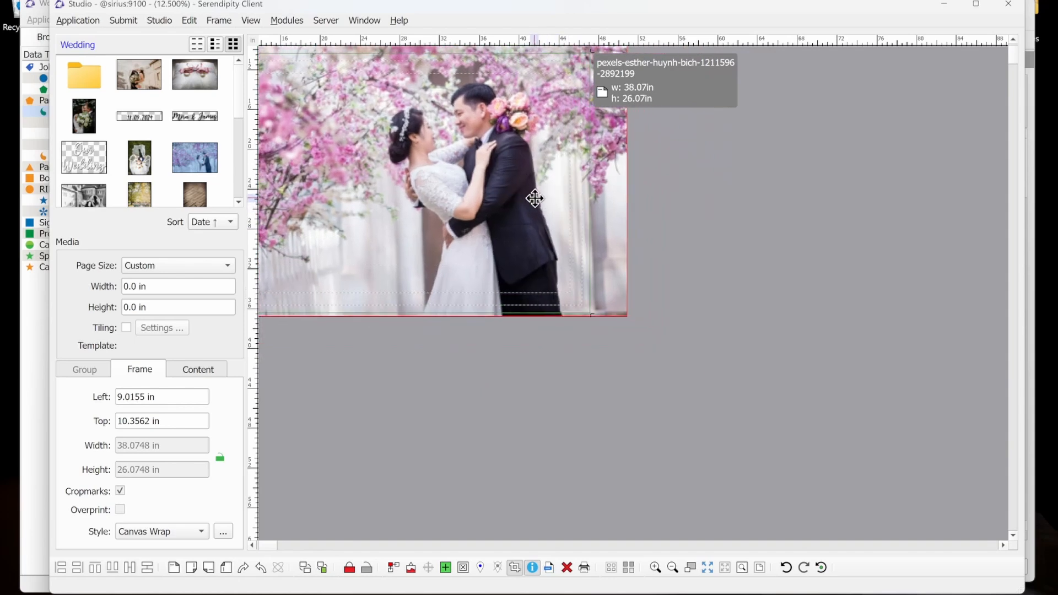
{"action": "left_click_drag", "start_coordinate": [428, 364], "coordinate": [583, 487]}
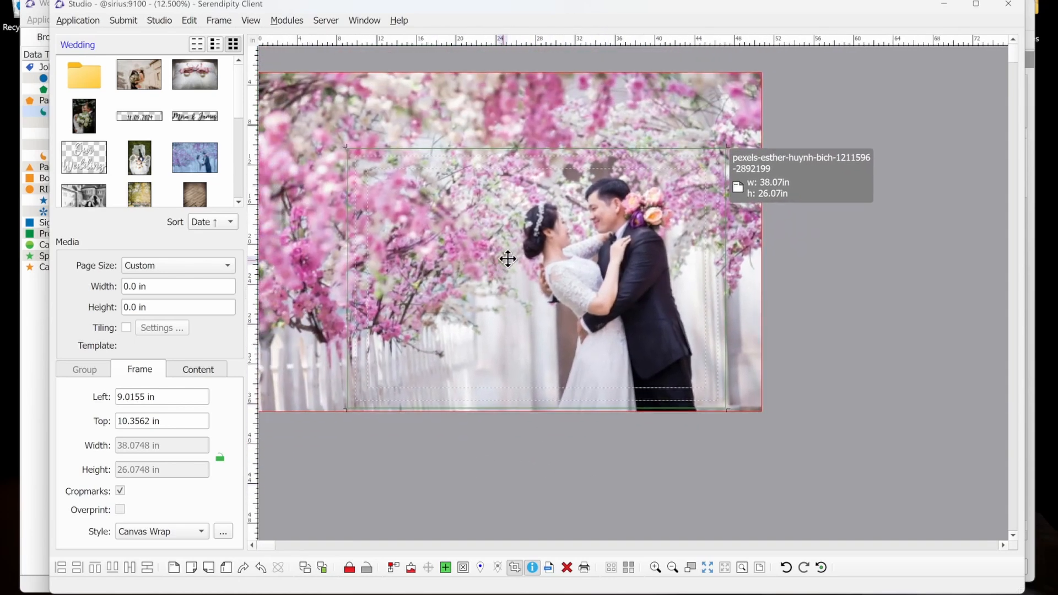
{"action": "left_click_drag", "start_coordinate": [507, 258], "coordinate": [531, 281]}
- Change the Studio cropmark type to Paper-saving and apply the setting
{"action": "scroll", "coordinate": [335, 155], "scroll_direction": "up", "scroll_amount": 1}
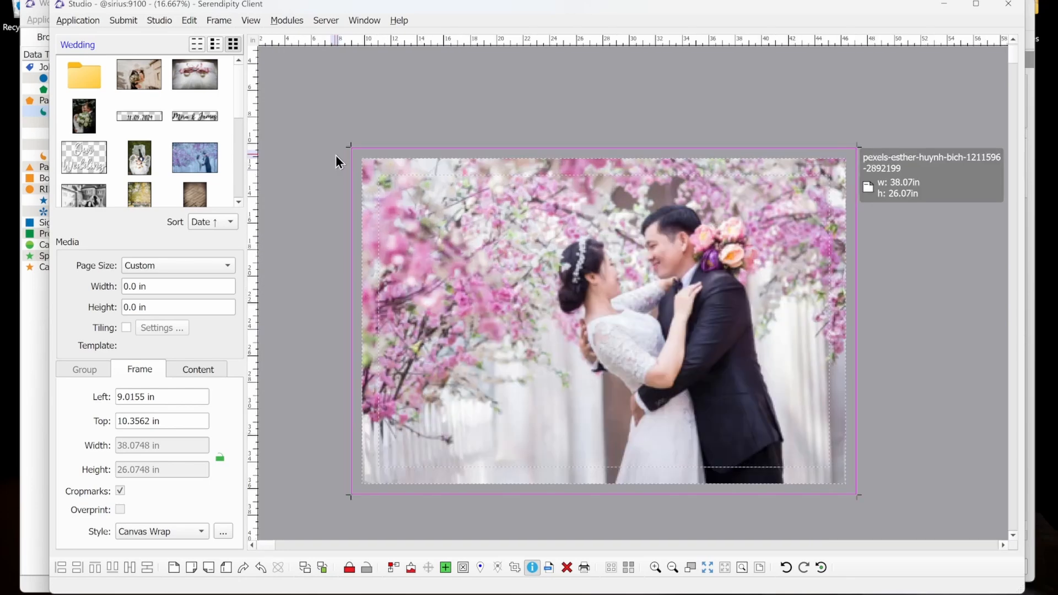
{"action": "scroll", "coordinate": [336, 154], "scroll_direction": "up", "scroll_amount": 5}
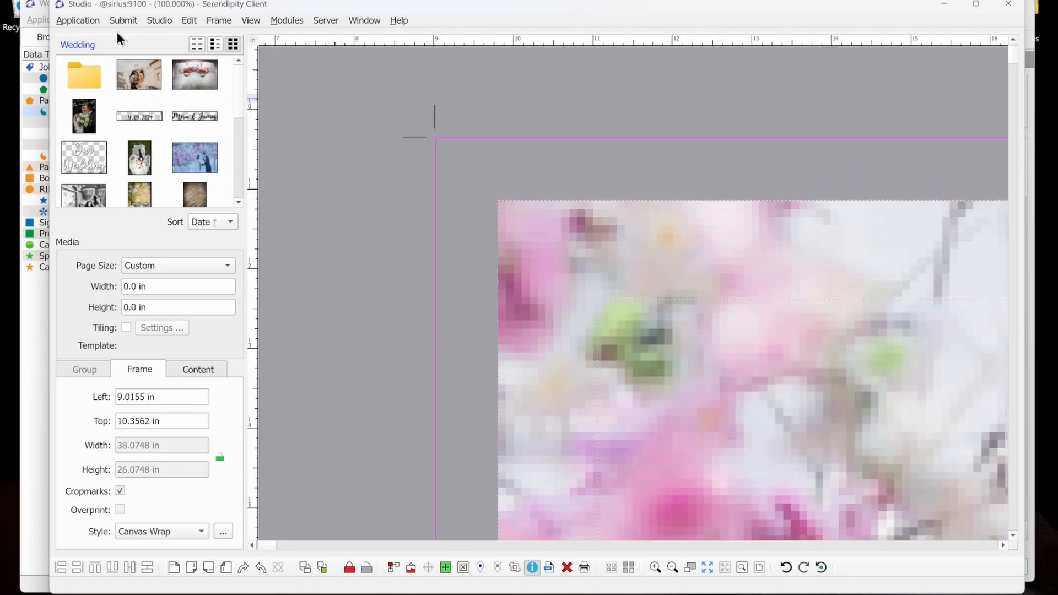
{"action": "left_click", "coordinate": [159, 20]}
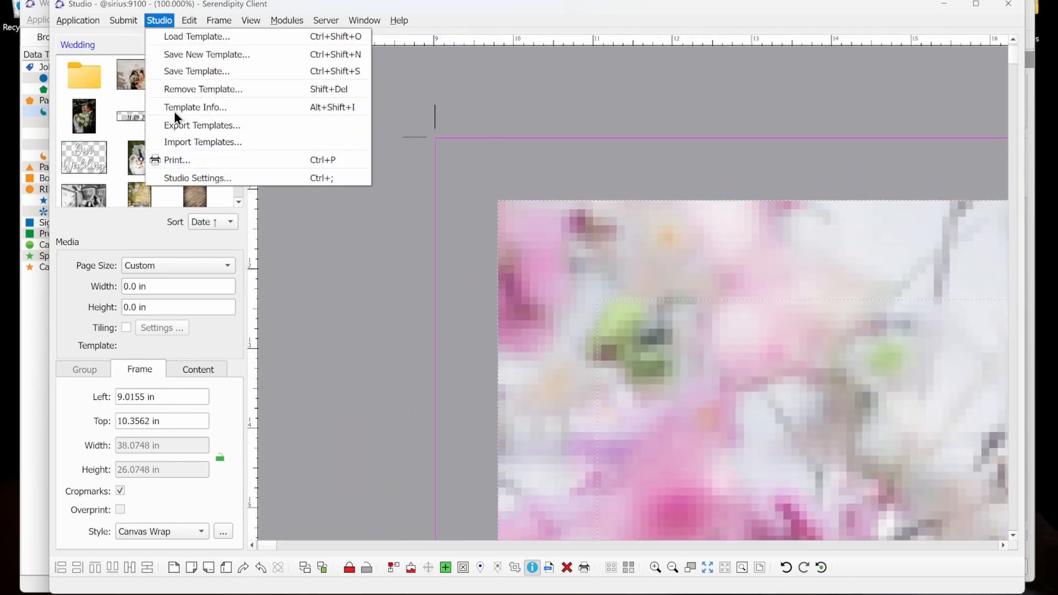
{"action": "left_click", "coordinate": [193, 177]}
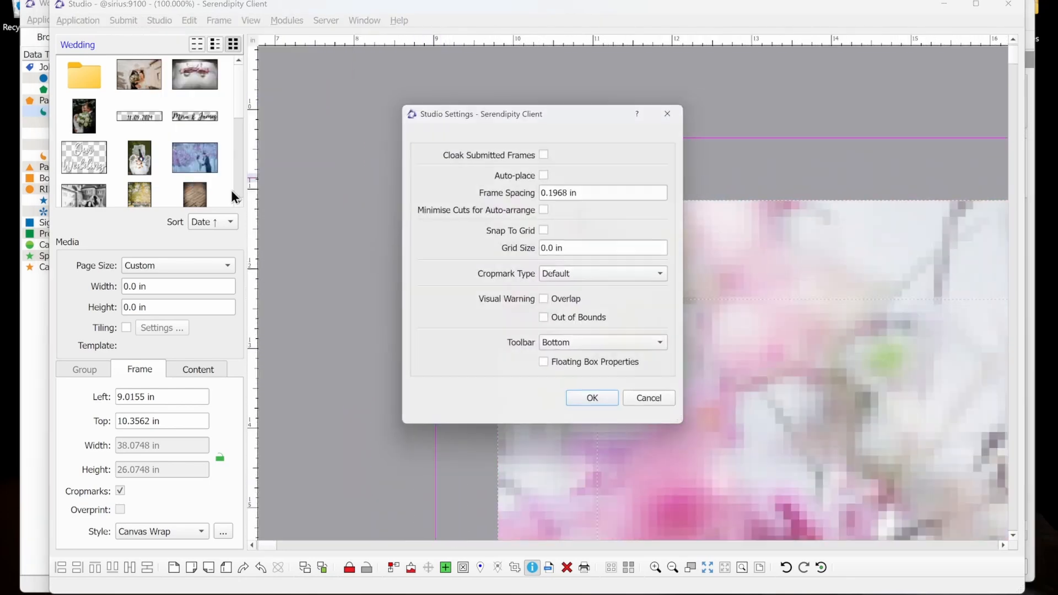
{"action": "left_click", "coordinate": [617, 274]}
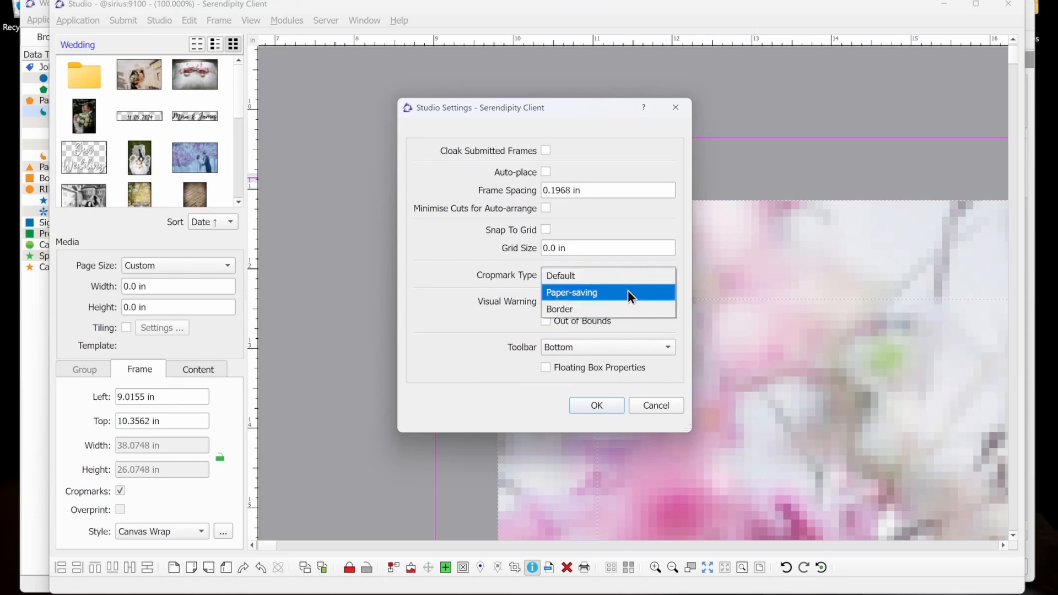
{"action": "left_click", "coordinate": [626, 293]}
{"action": "left_click", "coordinate": [594, 406]}
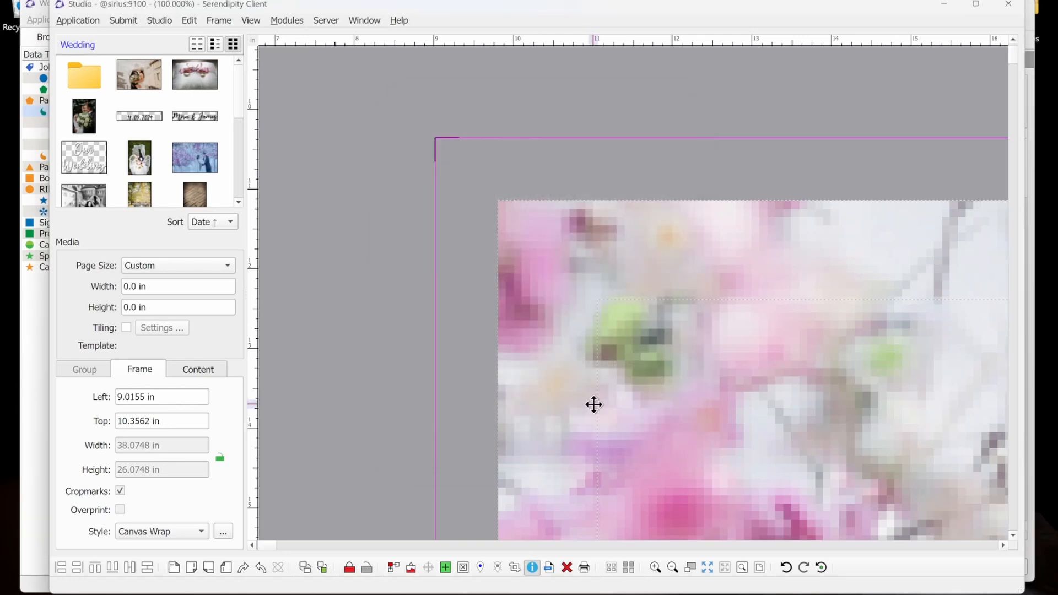
- Set the Studio cropmark type back to Default and apply the setting
{"action": "left_click", "coordinate": [171, 20]}
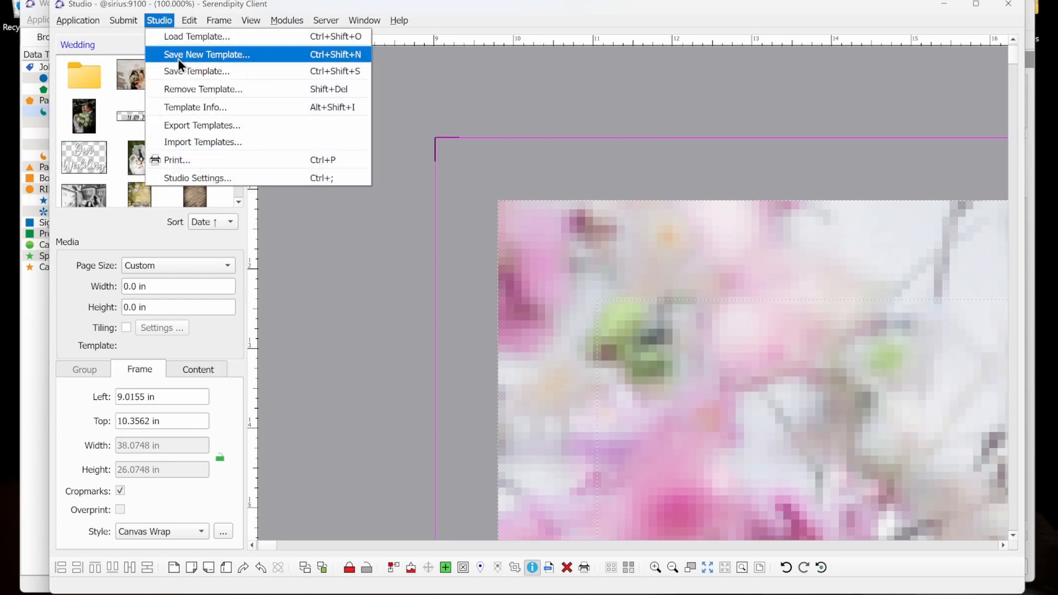
{"action": "left_click", "coordinate": [194, 177]}
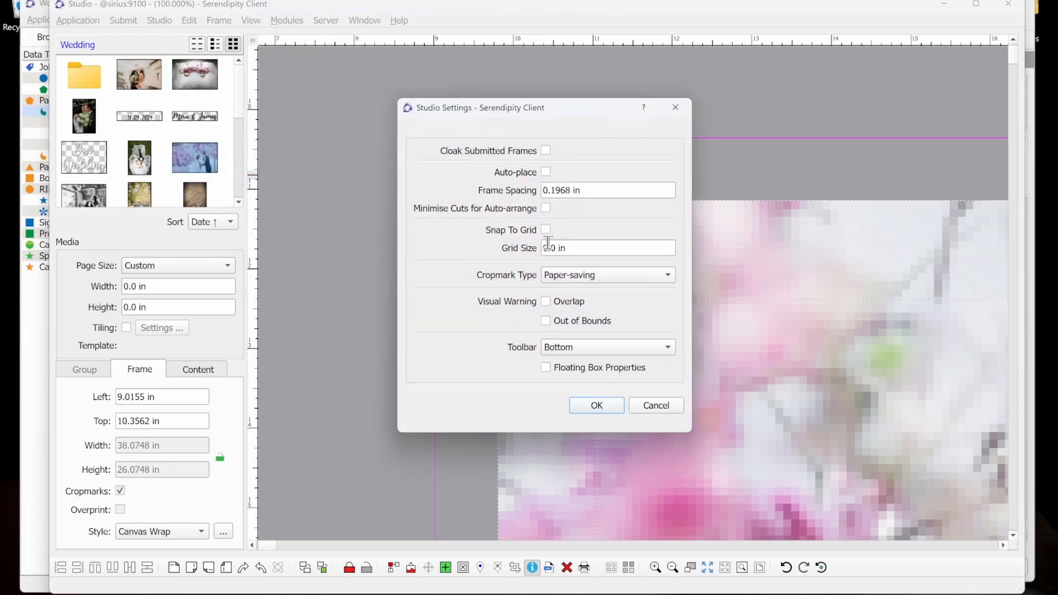
{"action": "left_click", "coordinate": [584, 274]}
{"action": "left_click", "coordinate": [585, 261]}
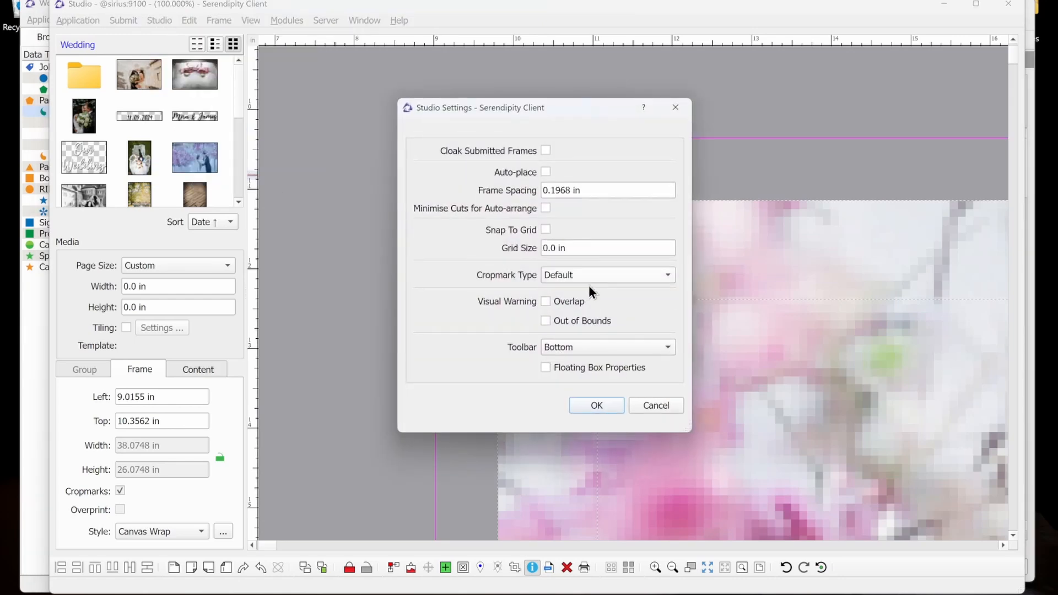
{"action": "left_click", "coordinate": [590, 407]}
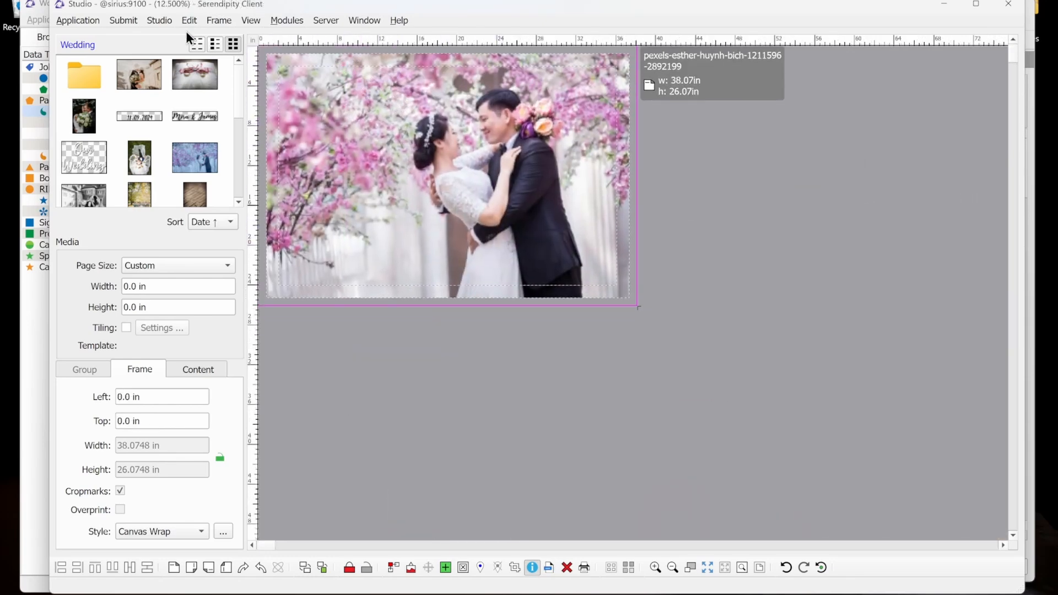
{"action": "left_click", "coordinate": [158, 20]}
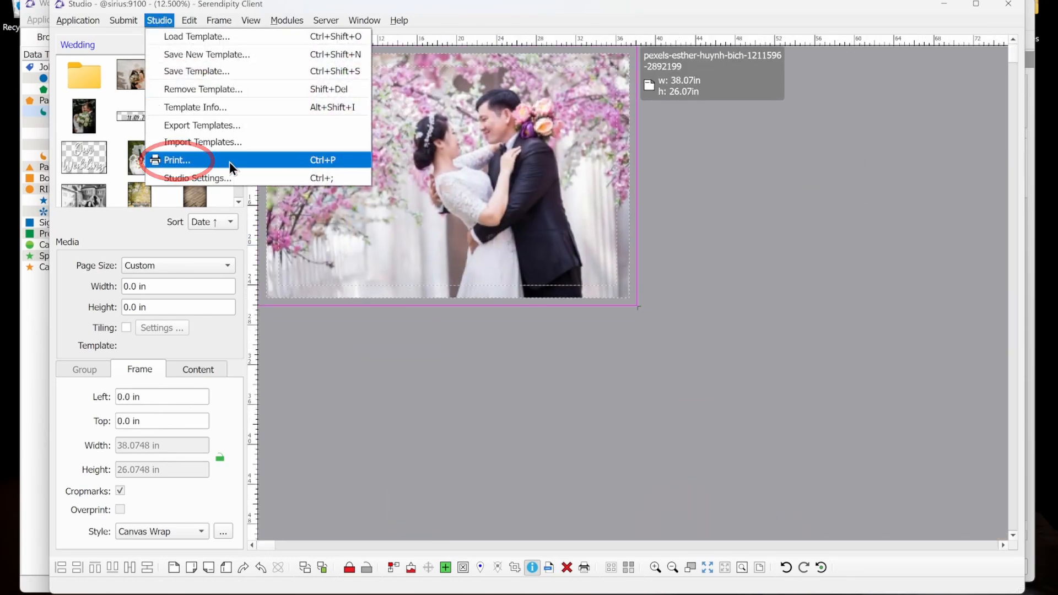
{"action": "left_click", "coordinate": [402, 429]}
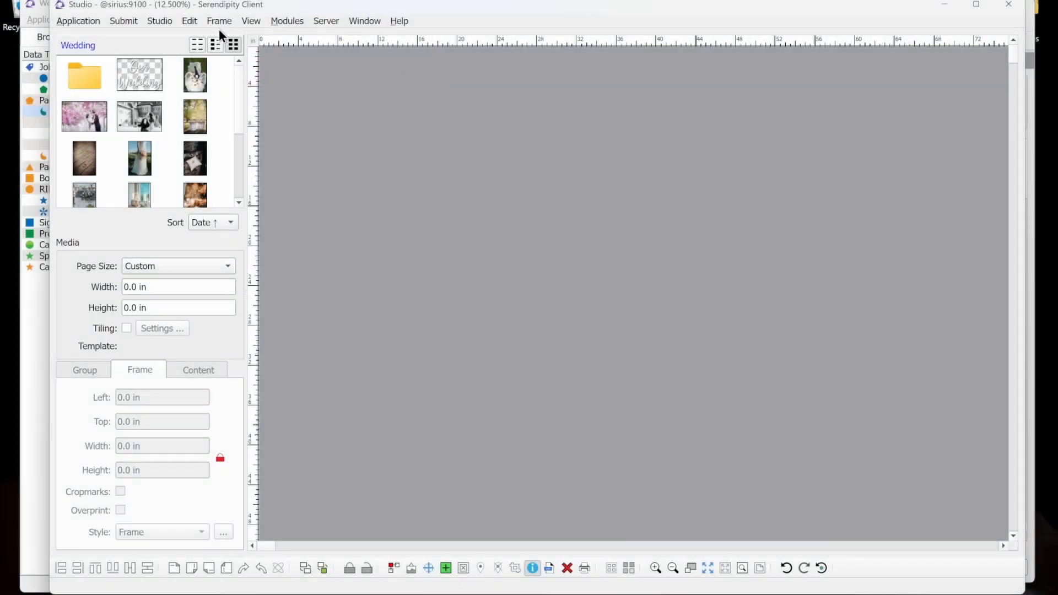
{"action": "left_click", "coordinate": [189, 21]}
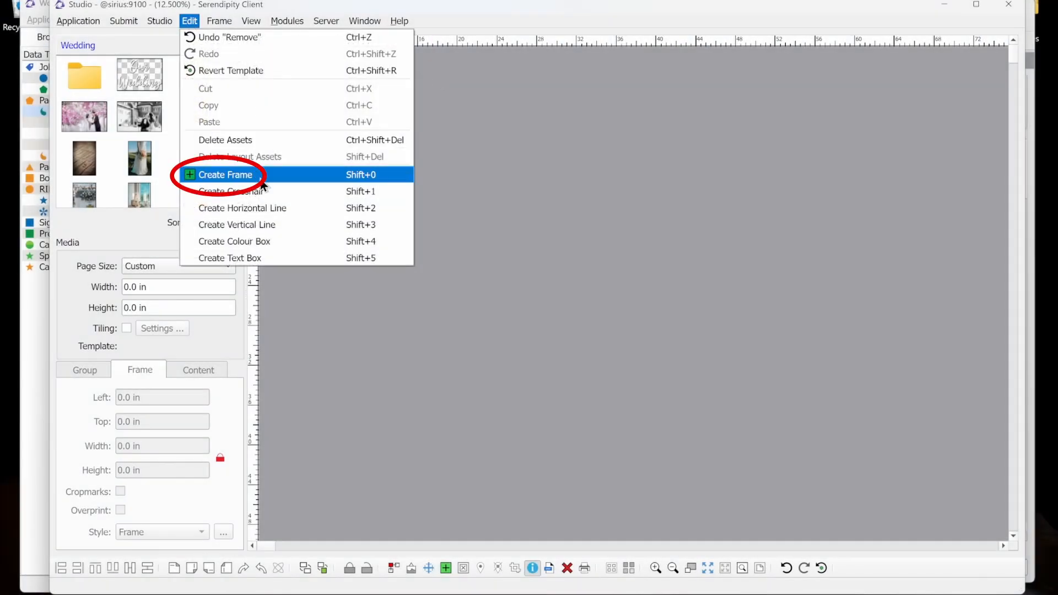
{"action": "left_click", "coordinate": [391, 462]}
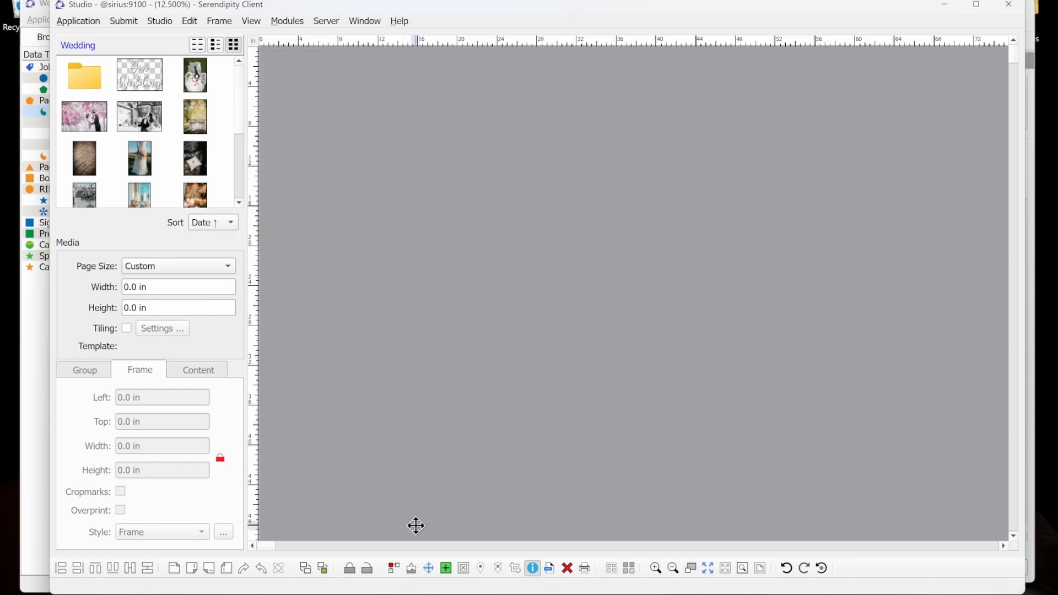
- Create an empty frame at the layout's origin and enlarge it proportionally to about 21.12 in by 15.09 in
{"action": "left_click", "coordinate": [448, 576]}
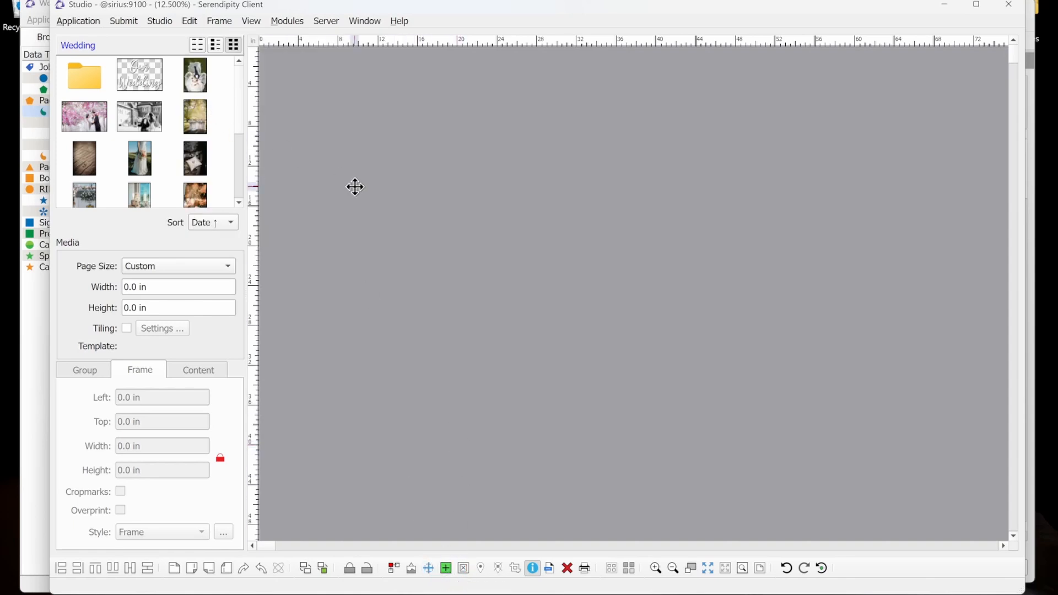
{"action": "left_click", "coordinate": [296, 51]}
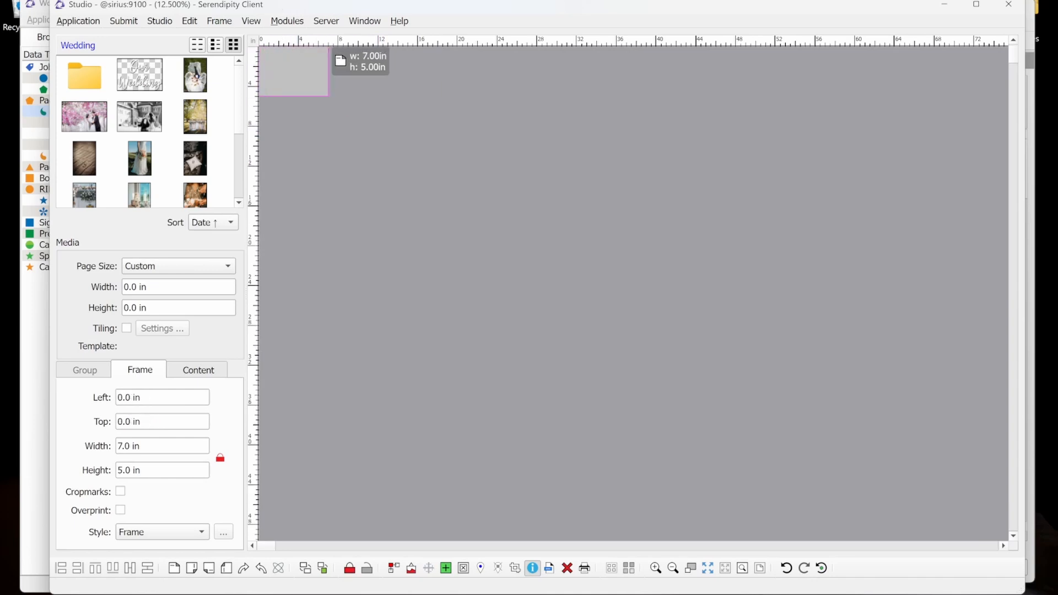
{"action": "left_click_drag", "start_coordinate": [324, 96], "coordinate": [470, 245]}
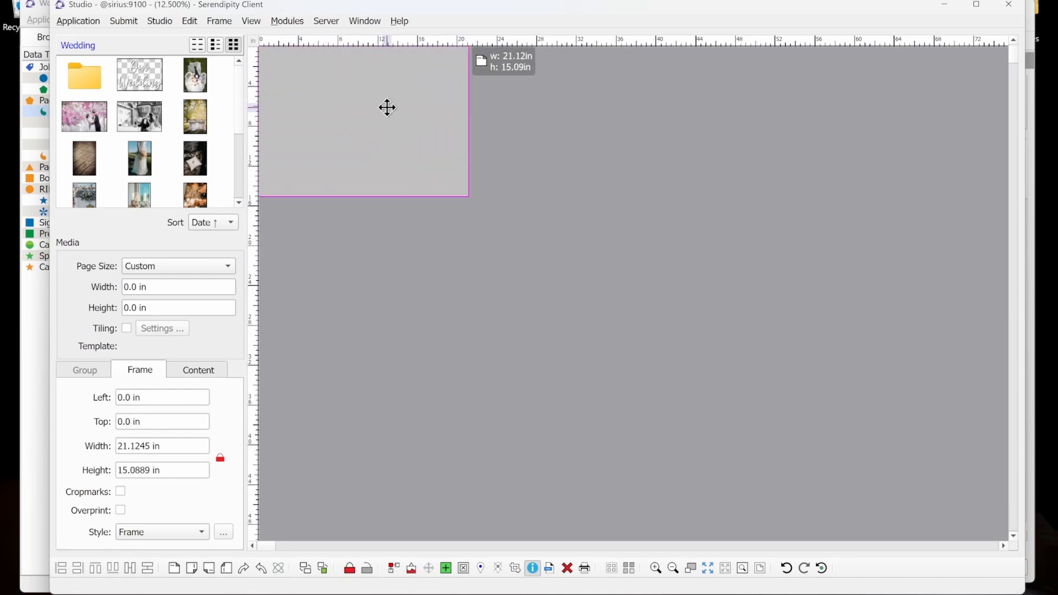
- Unlock the frame's proportions, size it 36 in wide by 24 in high, and move it to about 6.76 in left and 6.07 in top
{"action": "left_click", "coordinate": [219, 459]}
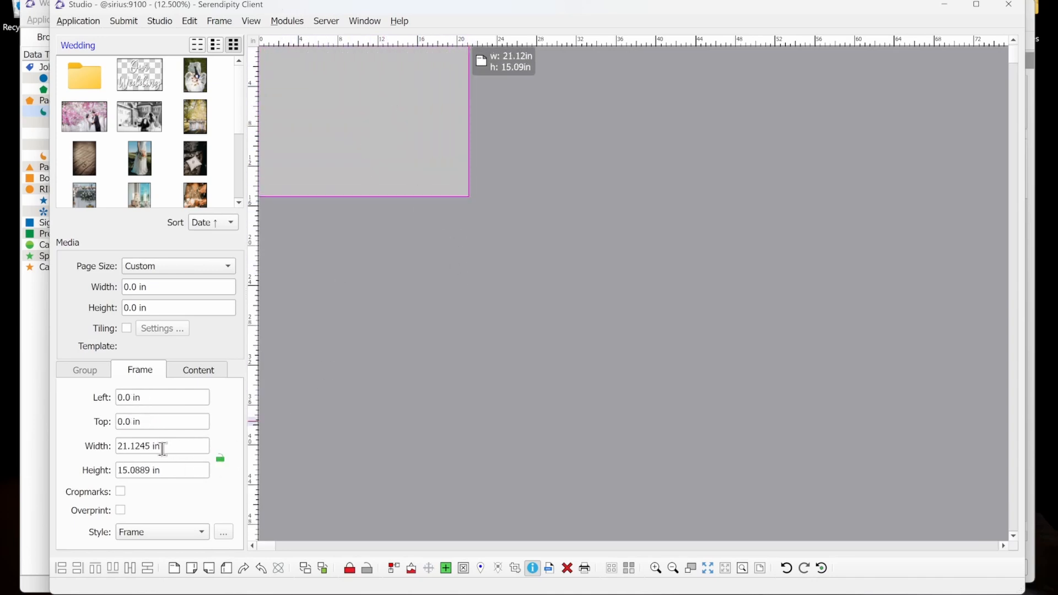
{"action": "left_click_drag", "start_coordinate": [168, 446], "coordinate": [93, 454]}
{"action": "type", "text": "36"}
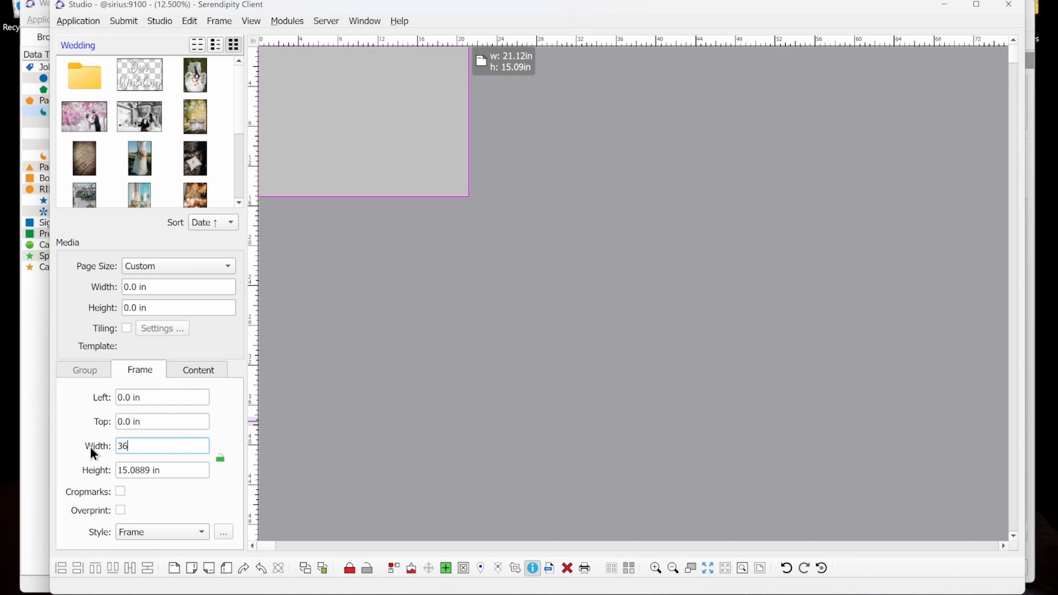
{"action": "triple_click", "coordinate": [154, 472]}
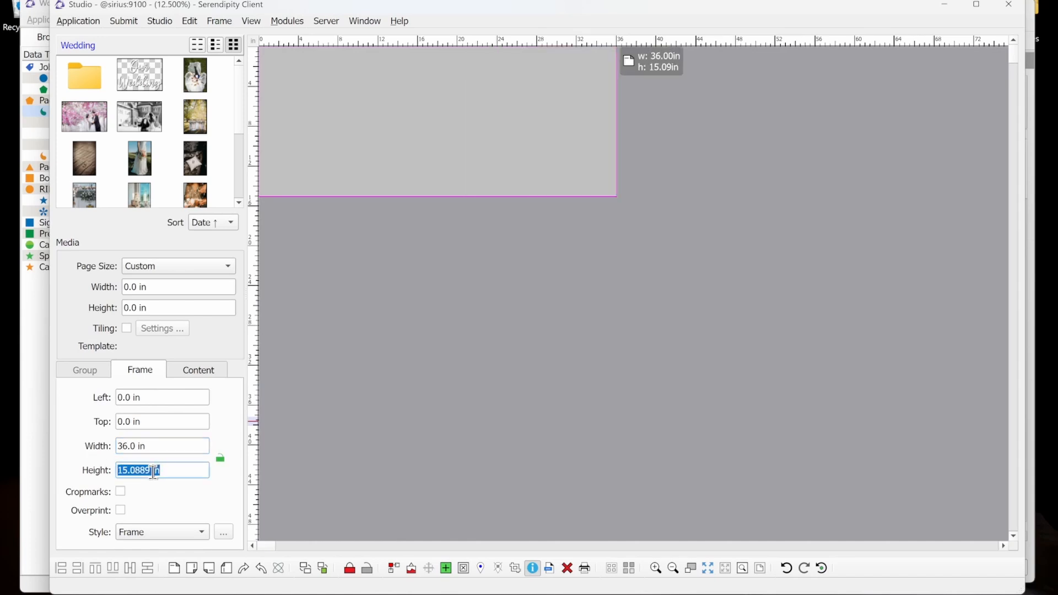
{"action": "type", "text": "24"}
{"action": "key", "text": "Tab"}
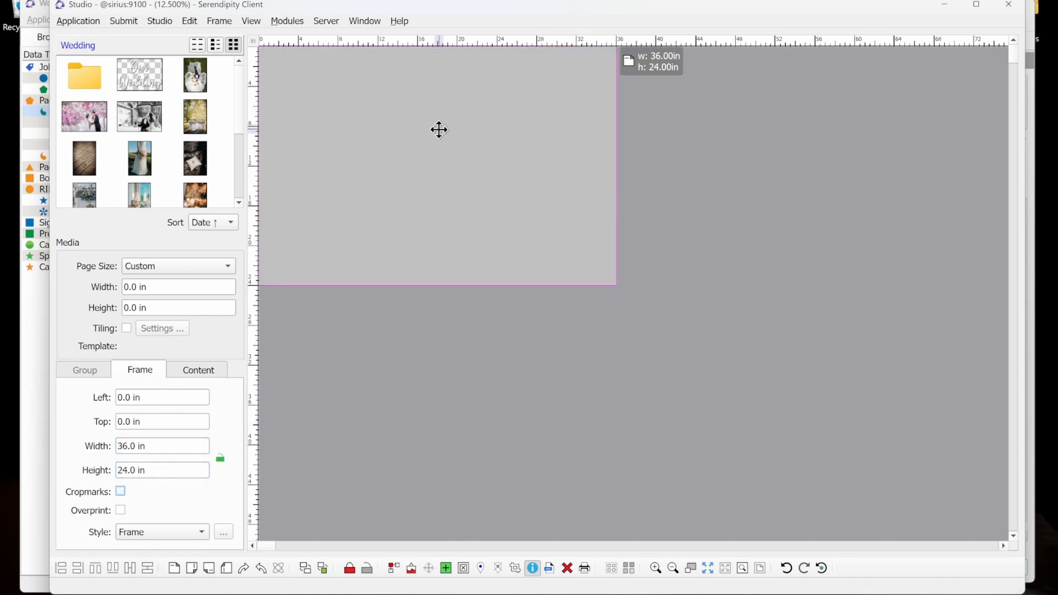
{"action": "left_click_drag", "start_coordinate": [439, 131], "coordinate": [507, 190]}
{"action": "left_click", "coordinate": [655, 567]}
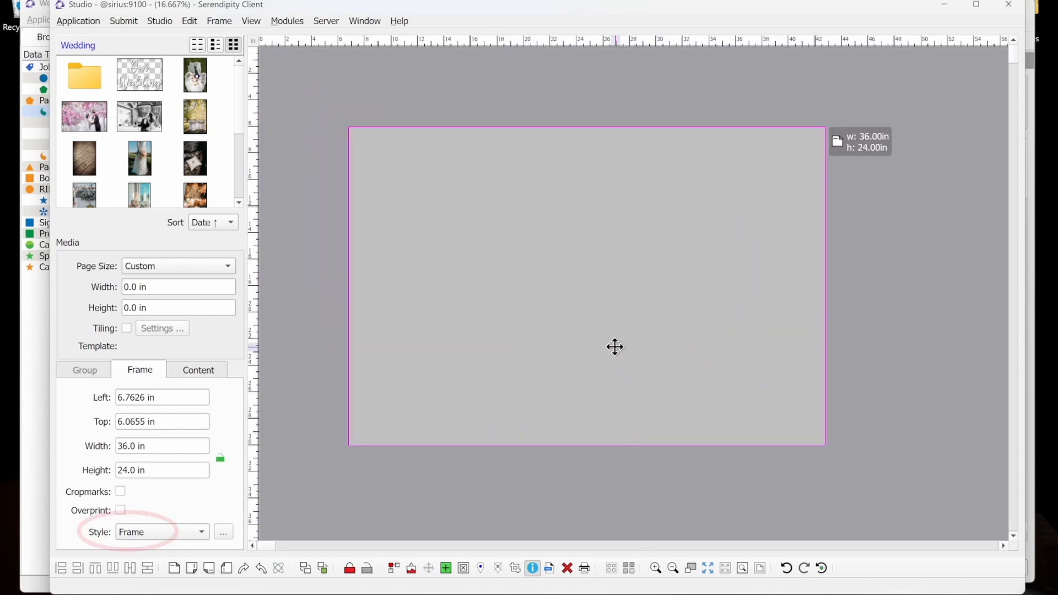
- Convert the empty 36 in by 24 in frame into a canvas wrap
{"action": "left_click", "coordinate": [170, 531]}
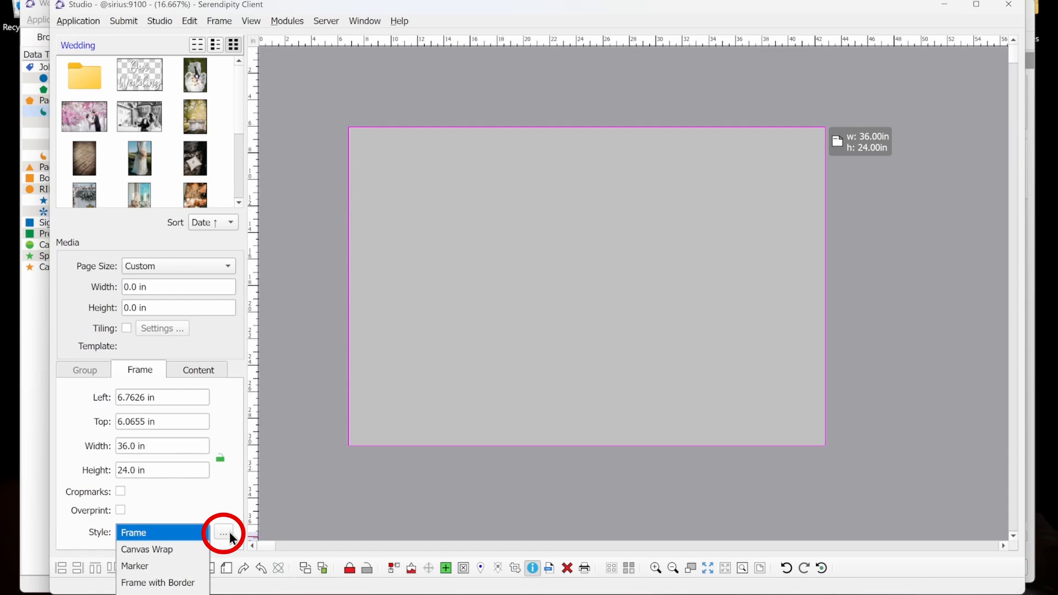
{"action": "left_click", "coordinate": [372, 534]}
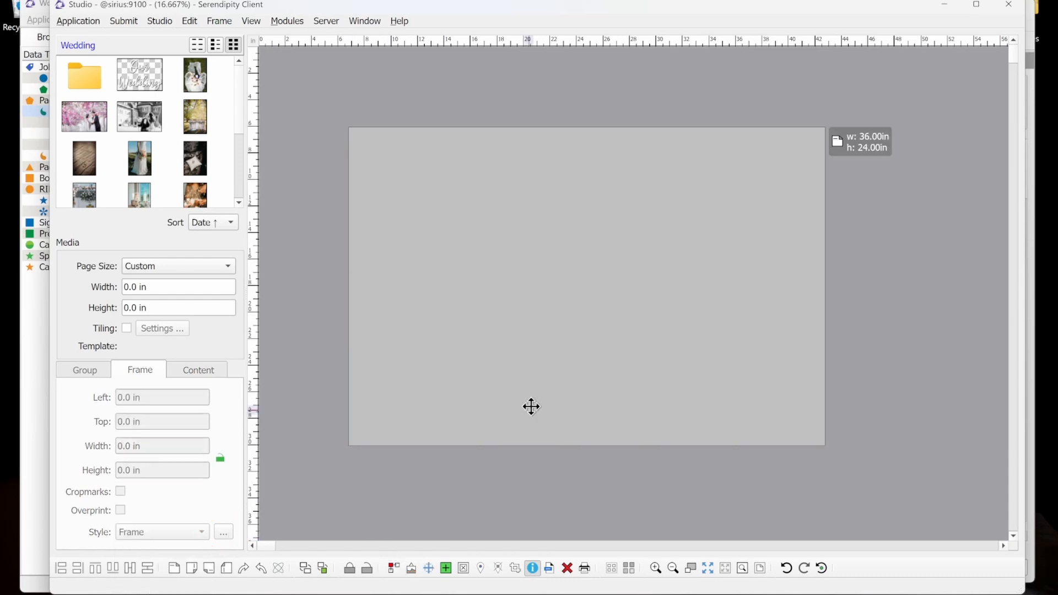
{"action": "left_click", "coordinate": [547, 379]}
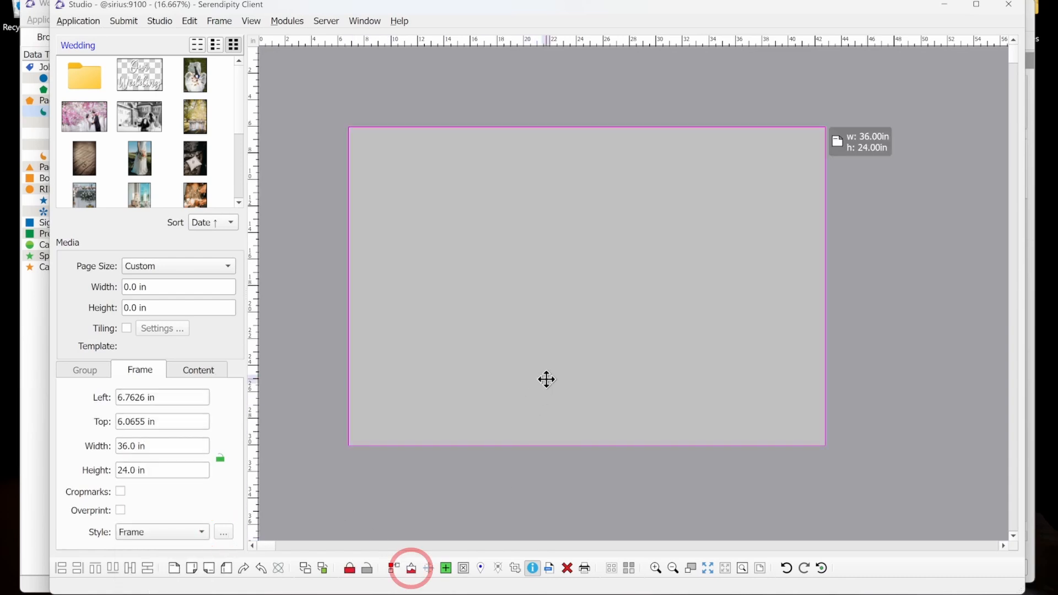
{"action": "left_click", "coordinate": [411, 569]}
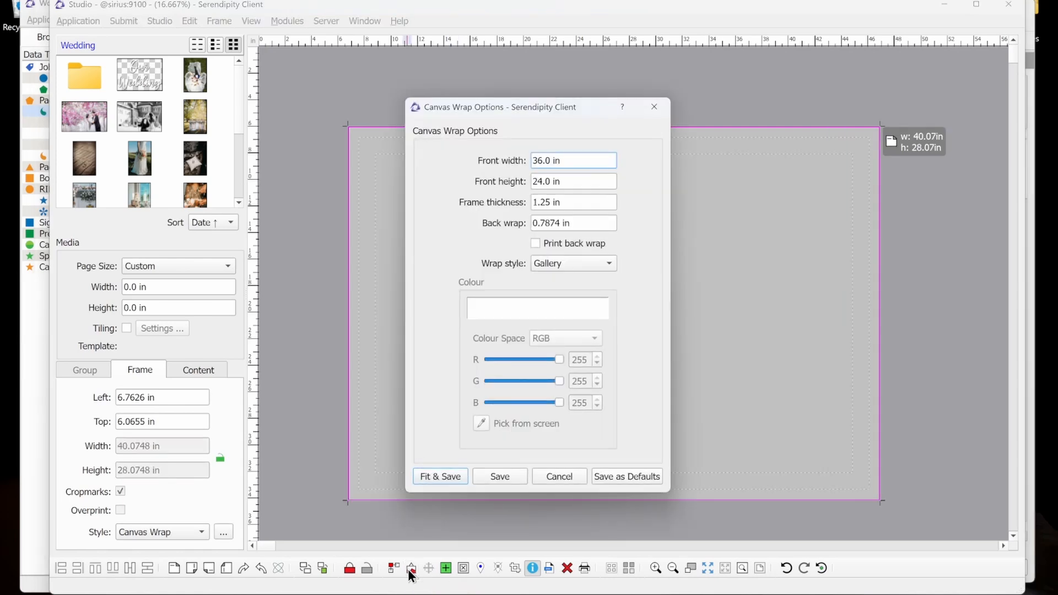
- Set the back wrap to 0.65 in with Print back wrap enabled, choose the Mirror wrap style, and save with fitting
{"action": "left_click", "coordinate": [578, 184]}
{"action": "left_click_drag", "start_coordinate": [590, 222], "coordinate": [498, 227]}
{"action": "type", "text": "0.65"}
{"action": "key", "text": "Tab"}
{"action": "left_click", "coordinate": [608, 266]}
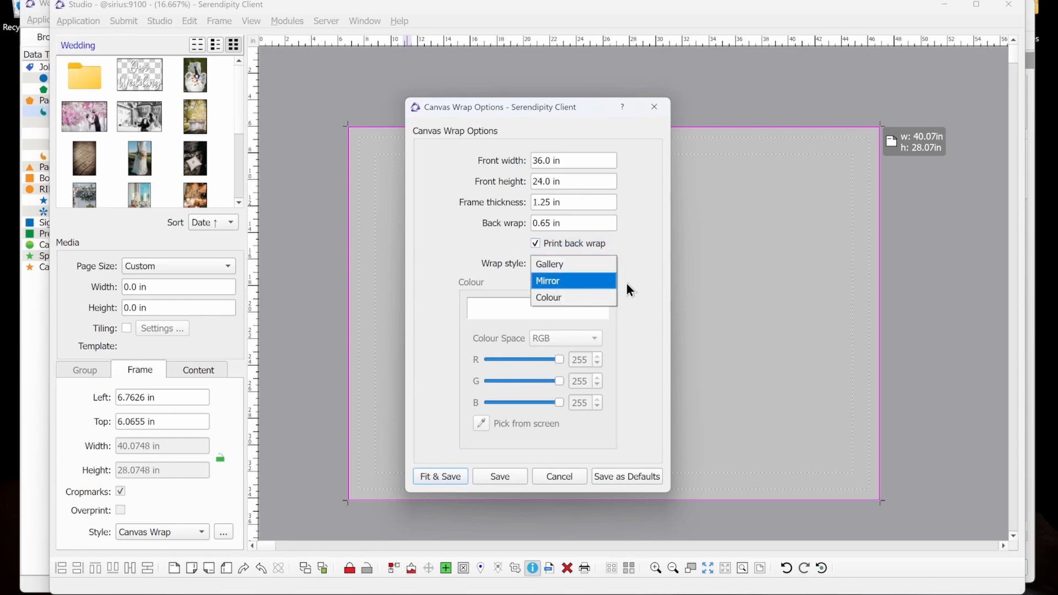
{"action": "left_click", "coordinate": [611, 261]}
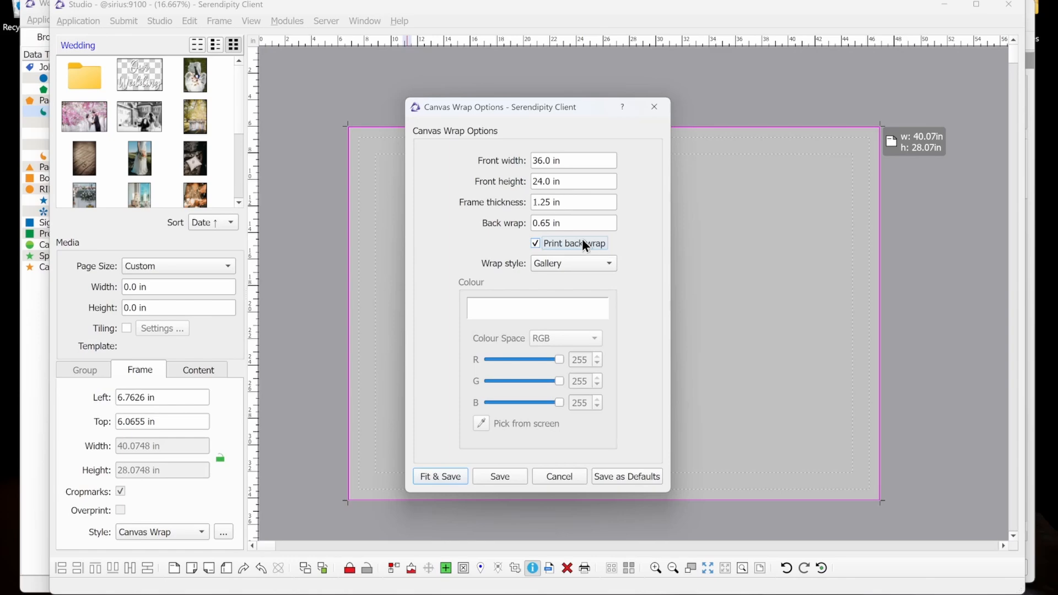
{"action": "left_click", "coordinate": [580, 261]}
{"action": "left_click", "coordinate": [570, 285]}
{"action": "left_click", "coordinate": [440, 478]}
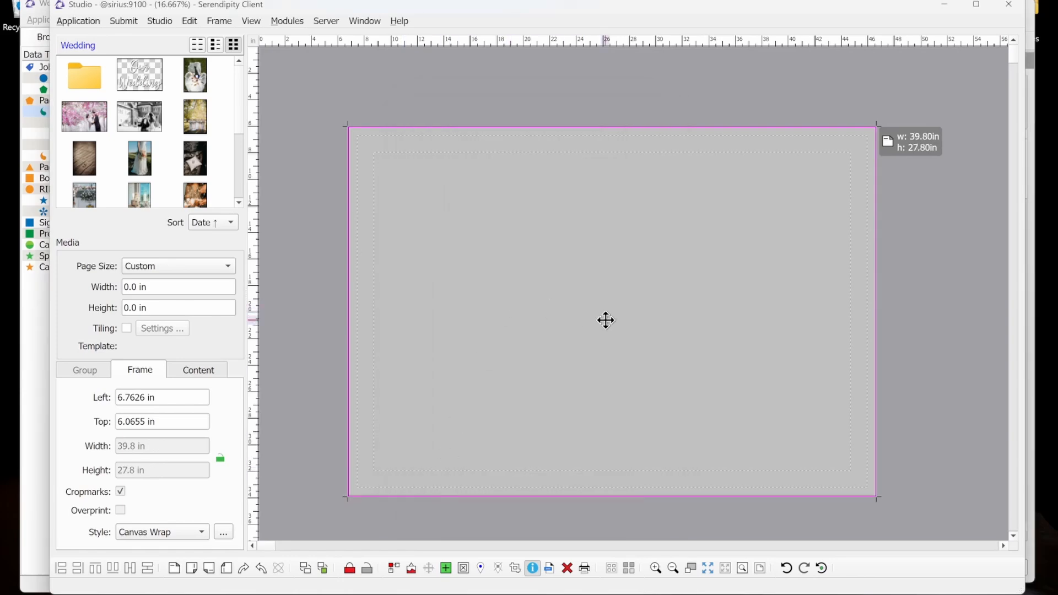
- Move the landscape canvas wrap close to the layout's origin, freeing space beside it
{"action": "left_click_drag", "start_coordinate": [604, 320], "coordinate": [525, 253]}
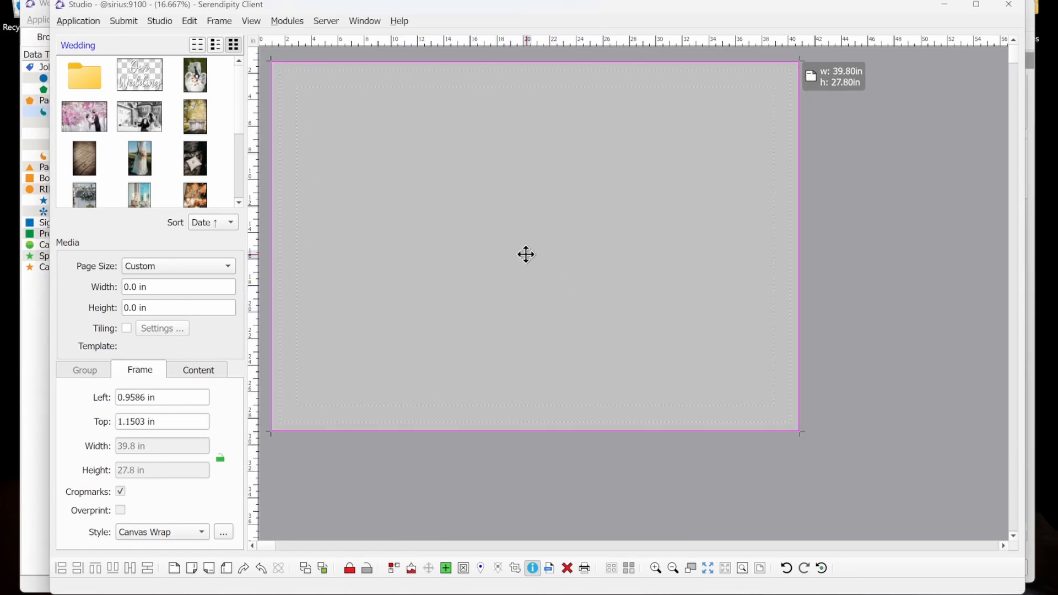
{"action": "left_click", "coordinate": [673, 568]}
{"action": "left_click", "coordinate": [673, 568]}
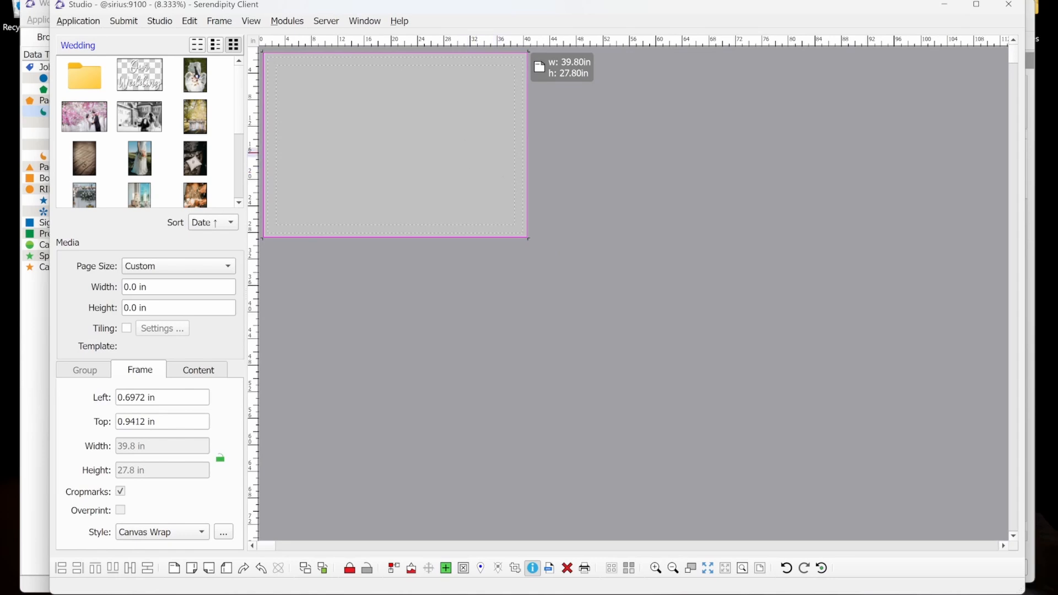
- Create a second canvas wrap frame with a 24 in by 36 in front and Mirror wrap style, saved with fitting, beside the first
{"action": "left_click", "coordinate": [189, 21]}
{"action": "left_click", "coordinate": [263, 179]}
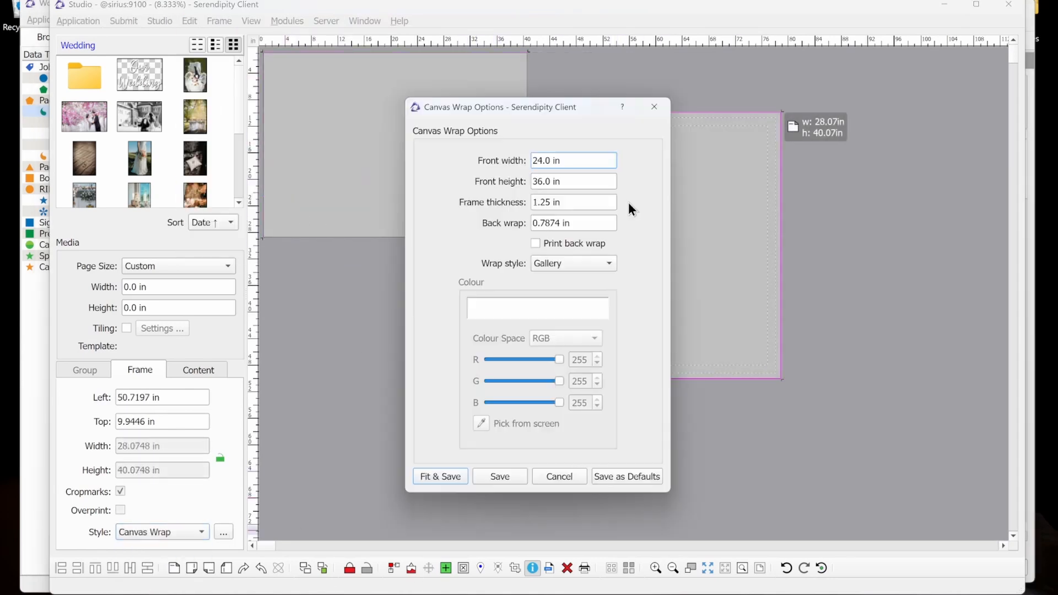
{"action": "left_click", "coordinate": [573, 263]}
{"action": "left_click", "coordinate": [562, 283]}
{"action": "left_click", "coordinate": [440, 476]}
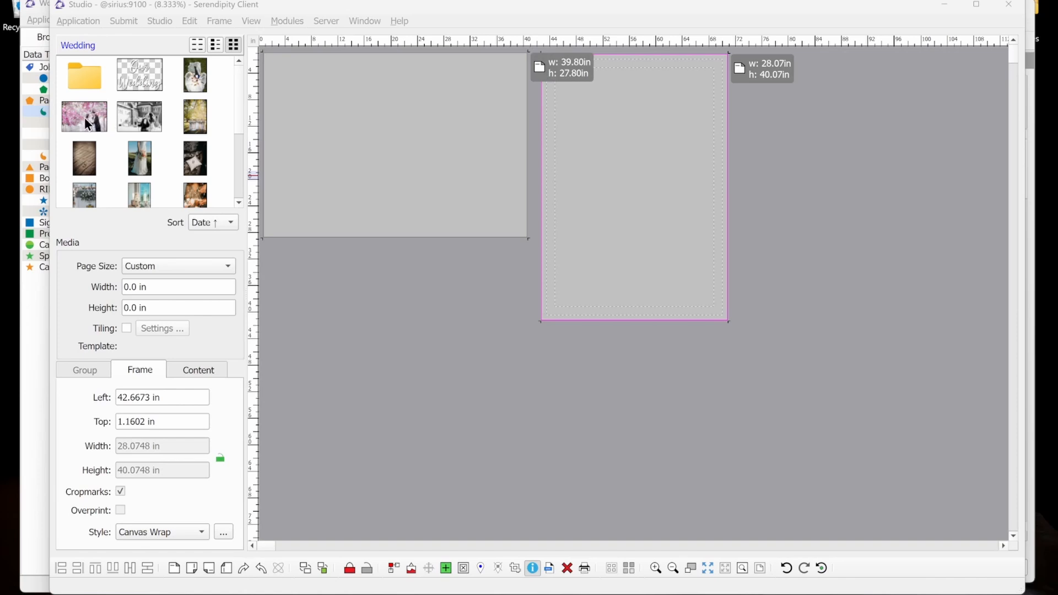
- Place the pink blossom couple photo in the landscape canvas wrap and a portrait wedding photo in the portrait one
{"action": "left_click_drag", "start_coordinate": [84, 118], "coordinate": [394, 124]}
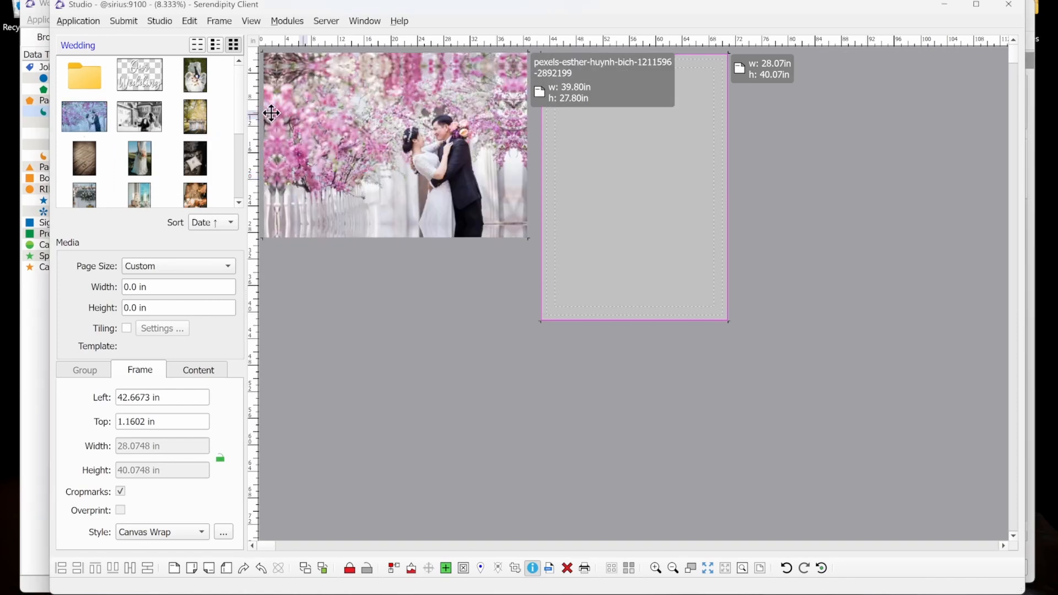
{"action": "left_click_drag", "start_coordinate": [197, 74], "coordinate": [662, 196]}
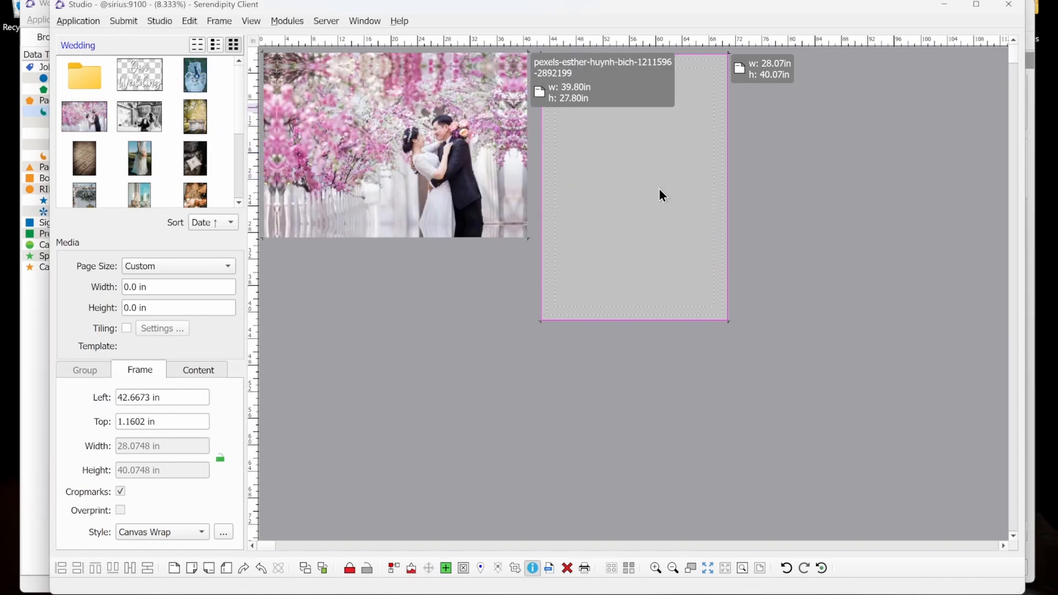
- Open the landscape canvas wrap's blossom couple photo for content editing and shift it sideways within the frame
{"action": "left_click", "coordinate": [802, 312]}
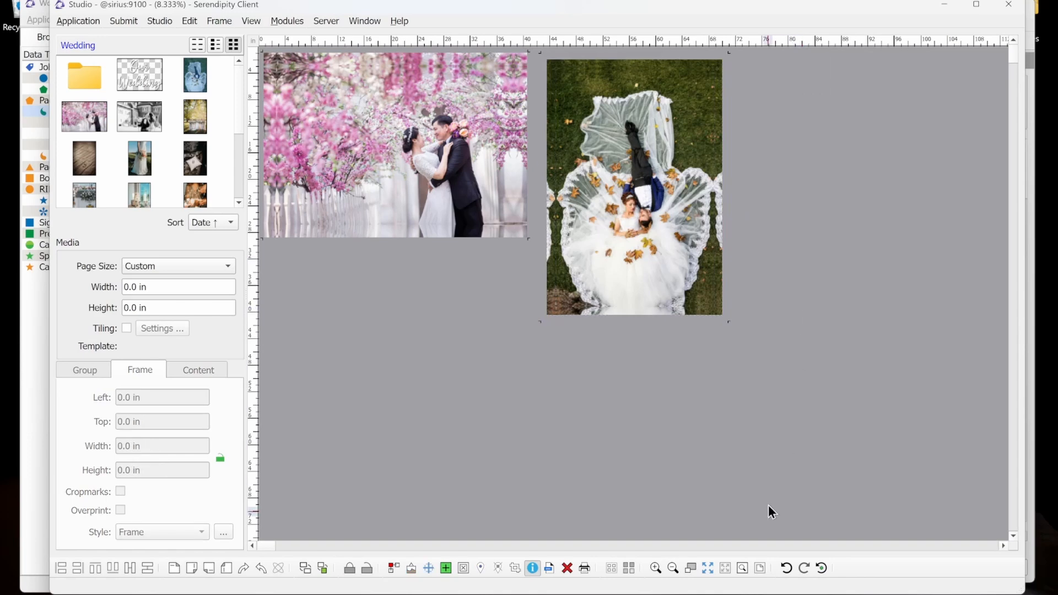
{"action": "left_click", "coordinate": [708, 569]}
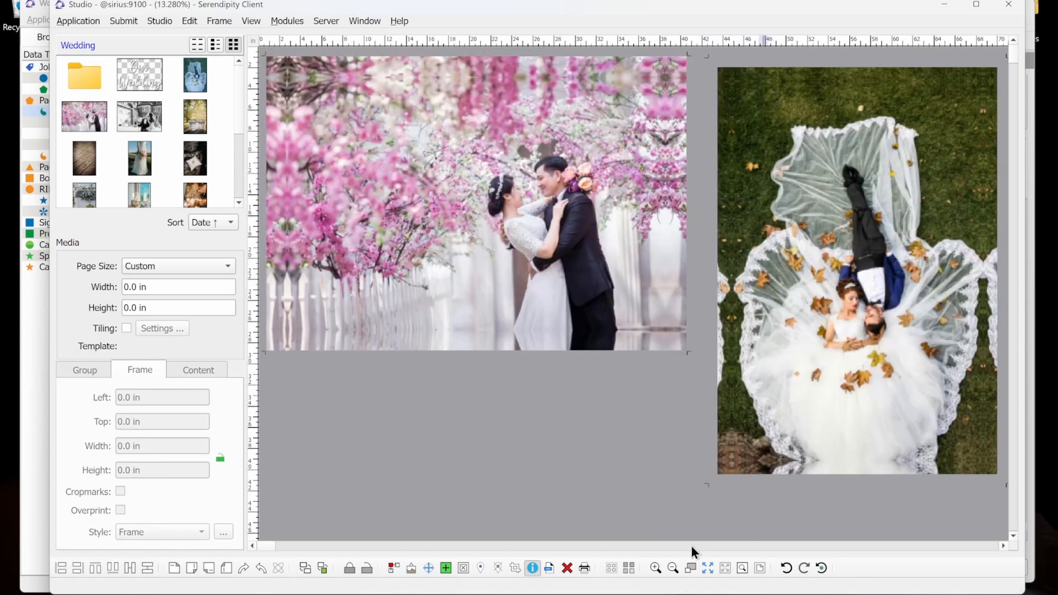
{"action": "left_click", "coordinate": [622, 237]}
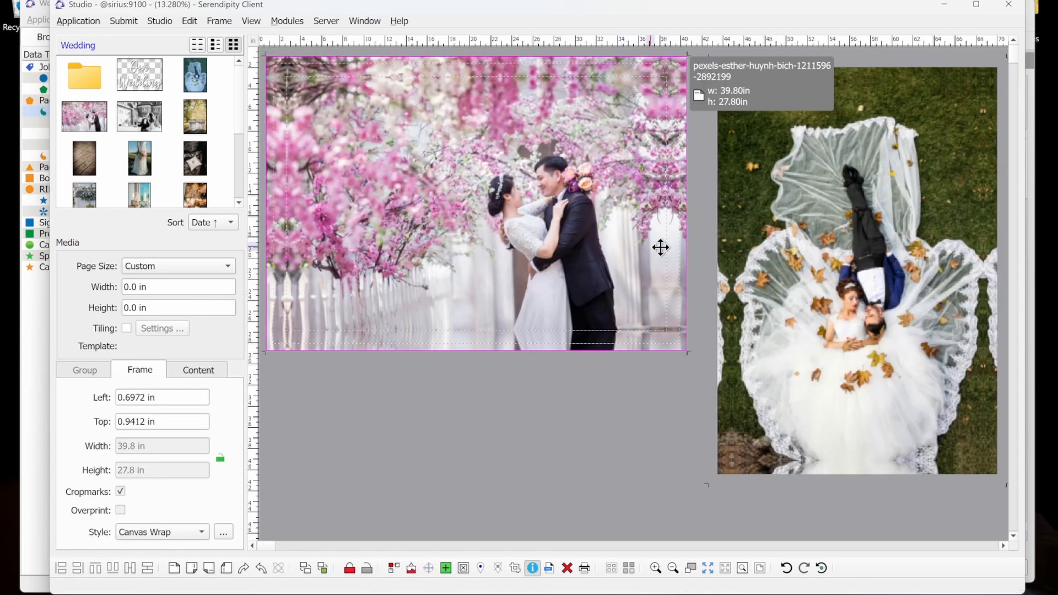
{"action": "left_click", "coordinate": [673, 569]}
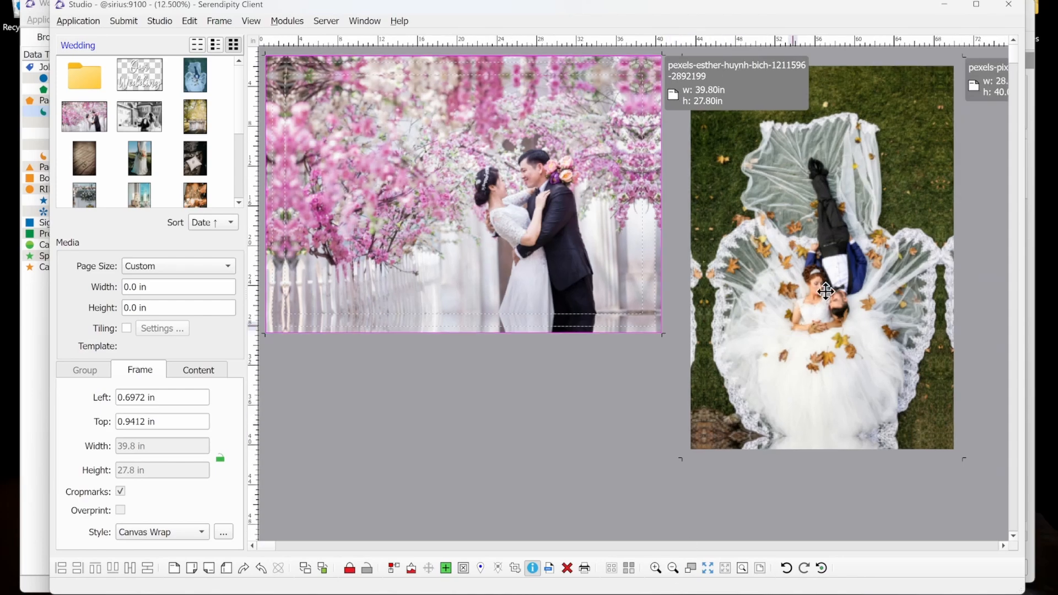
{"action": "double_click", "coordinate": [466, 165]}
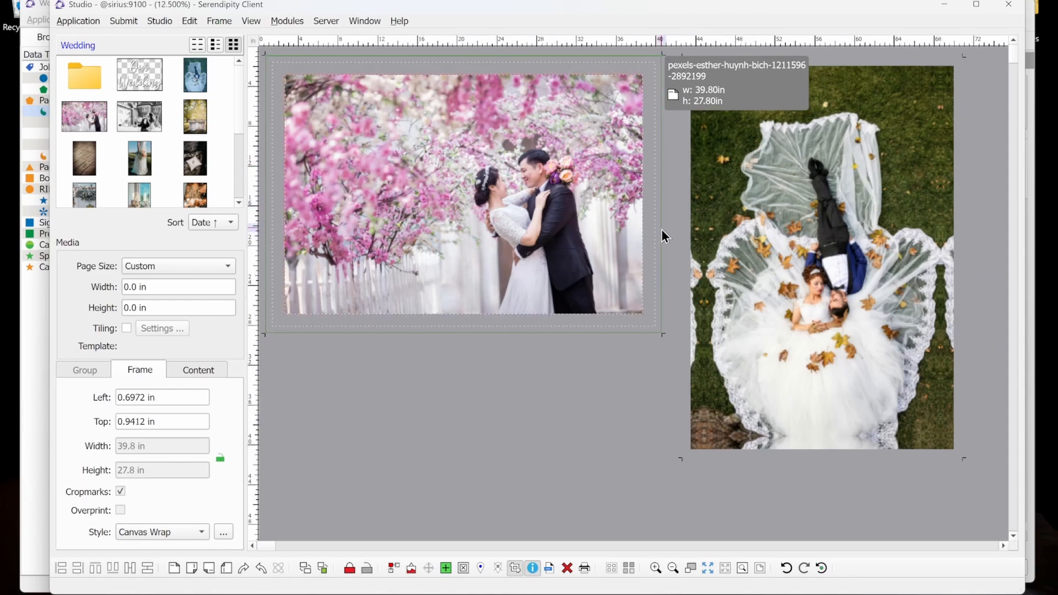
{"action": "scroll", "coordinate": [661, 230], "scroll_direction": "up", "scroll_amount": 3}
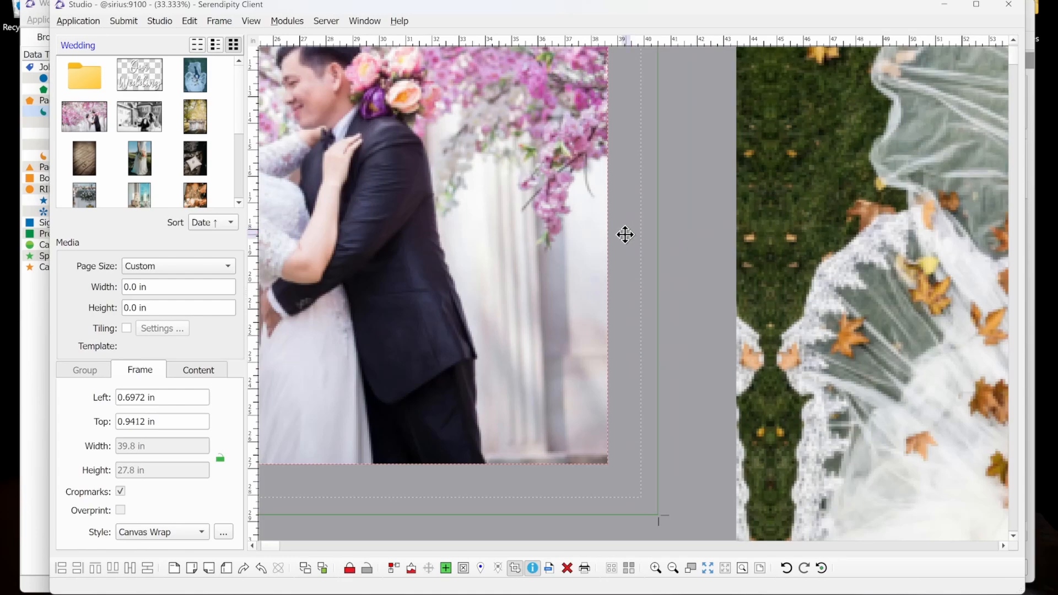
{"action": "left_click_drag", "start_coordinate": [544, 265], "coordinate": [642, 257]}
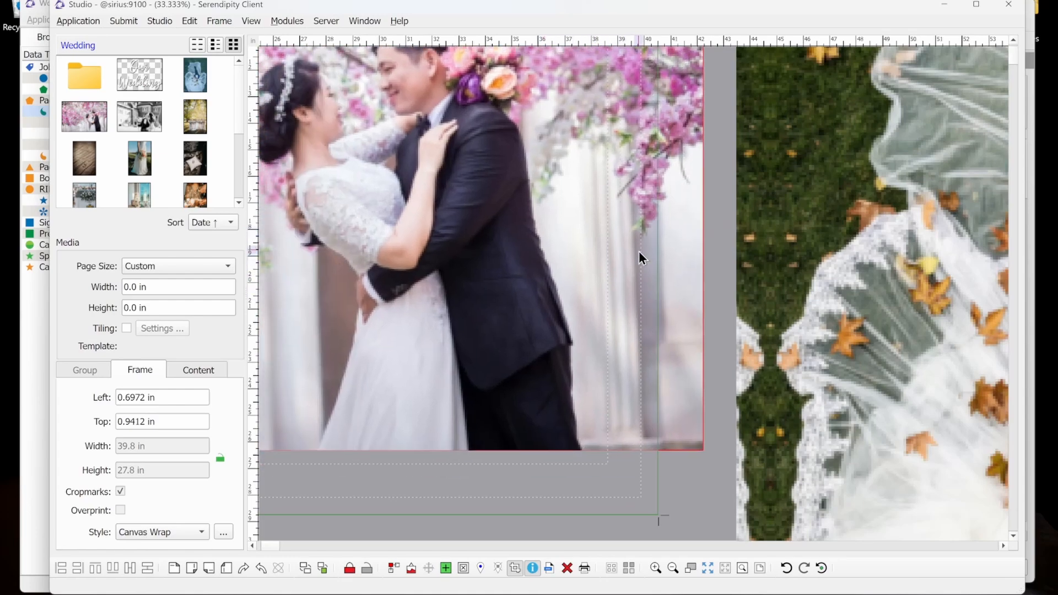
- Enlarge the blossom couple photo proportionally, reposition it to cover the wrap's front, and finish content editing
{"action": "scroll", "coordinate": [619, 243], "scroll_direction": "down", "scroll_amount": 2}
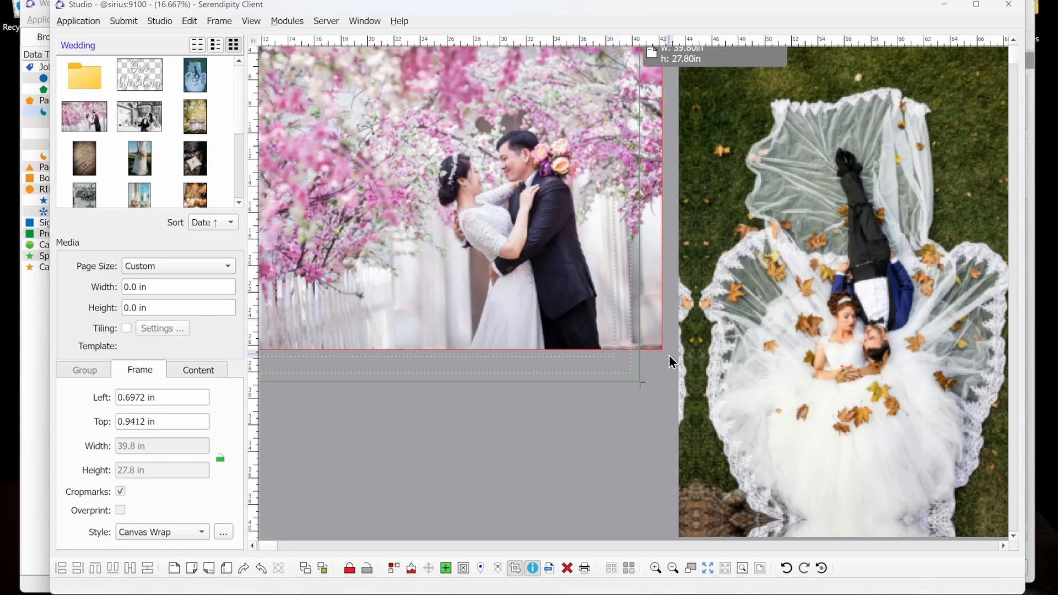
{"action": "left_click_drag", "start_coordinate": [659, 347], "coordinate": [775, 473]}
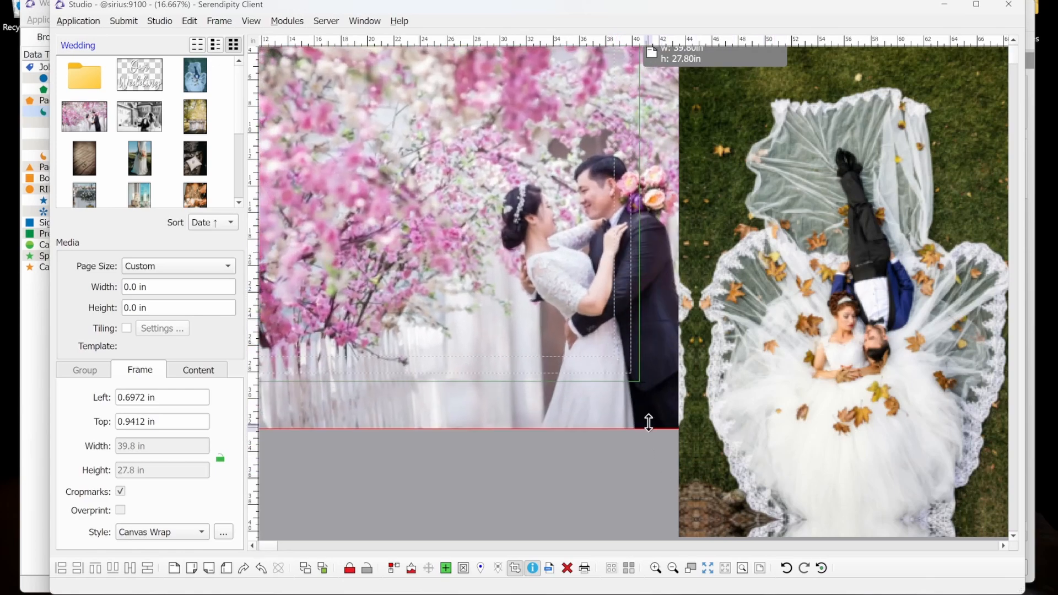
{"action": "left_click_drag", "start_coordinate": [612, 408], "coordinate": [543, 385]}
{"action": "scroll", "coordinate": [524, 294], "scroll_direction": "down", "scroll_amount": 1}
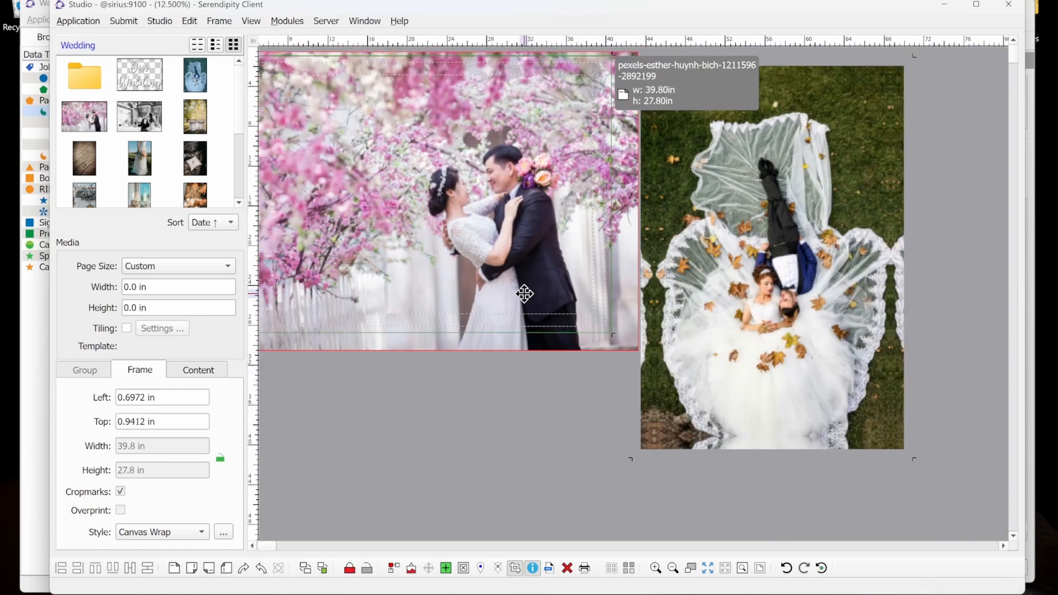
{"action": "scroll", "coordinate": [524, 294], "scroll_direction": "down", "scroll_amount": 1}
{"action": "left_click_drag", "start_coordinate": [410, 137], "coordinate": [388, 124]}
{"action": "double_click", "coordinate": [389, 106]}
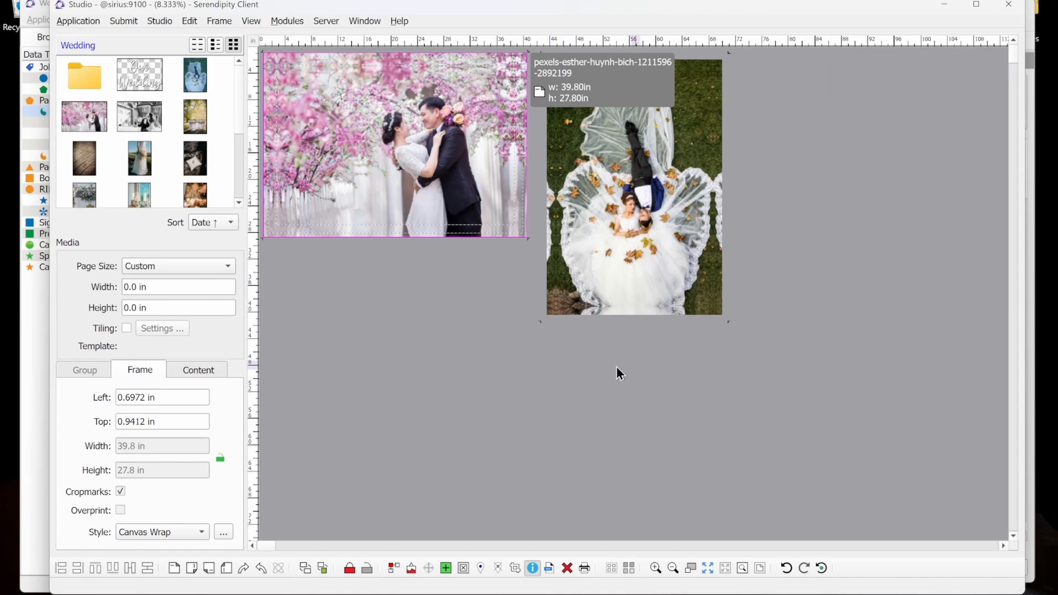
- Set the studio's cropmark type to Paper-saving, keeping a corner of the landscape wrap in close view
{"action": "scroll", "coordinate": [537, 323], "scroll_direction": "up", "scroll_amount": 1}
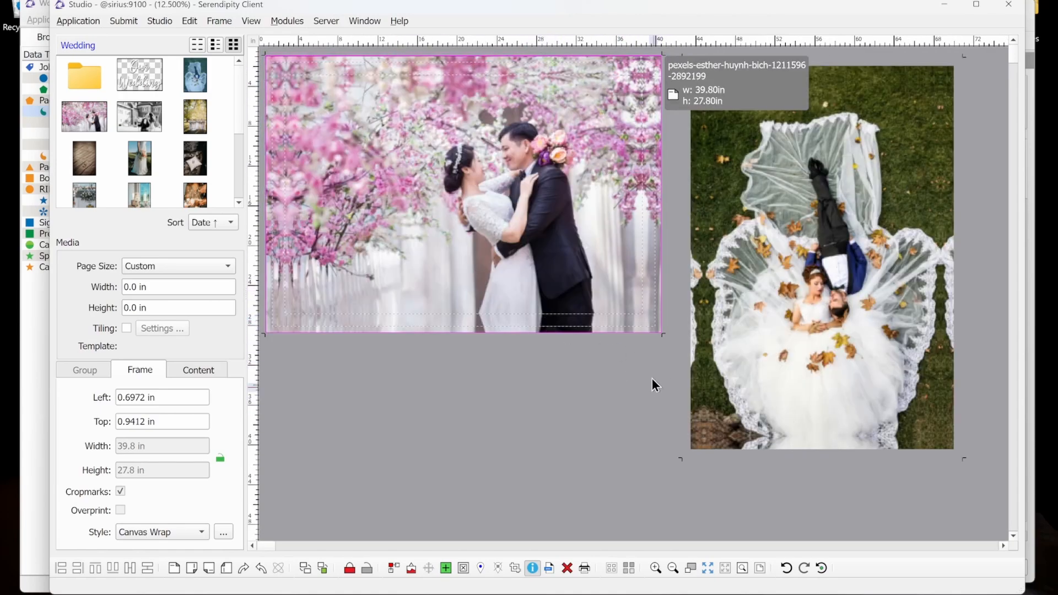
{"action": "scroll", "coordinate": [671, 332], "scroll_direction": "up", "scroll_amount": 1}
{"action": "scroll", "coordinate": [671, 329], "scroll_direction": "up", "scroll_amount": 3}
{"action": "scroll", "coordinate": [686, 349], "scroll_direction": "up", "scroll_amount": 2}
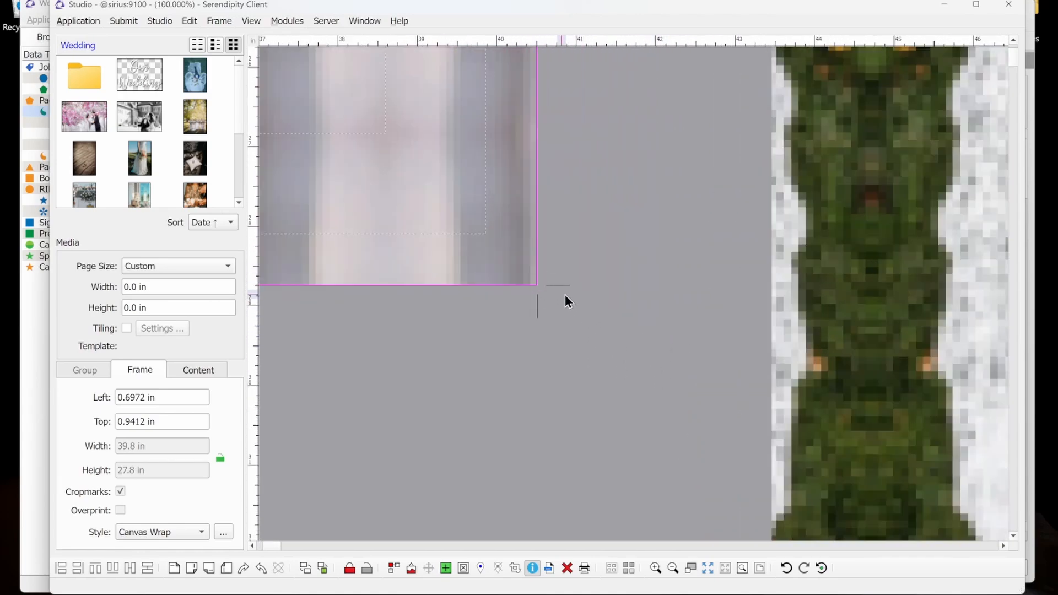
{"action": "left_click", "coordinate": [160, 21]}
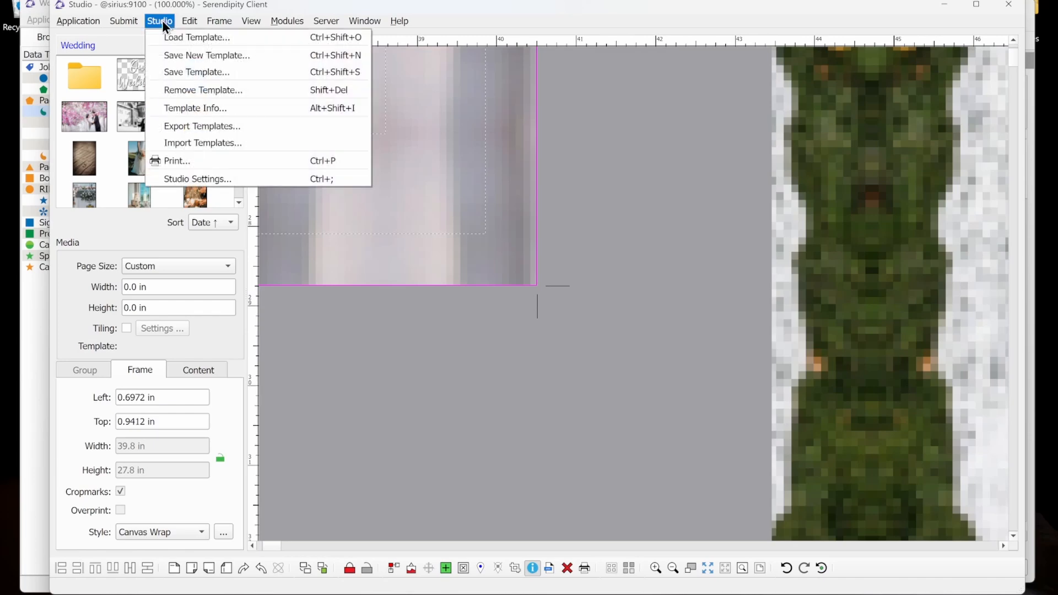
{"action": "left_click", "coordinate": [215, 182]}
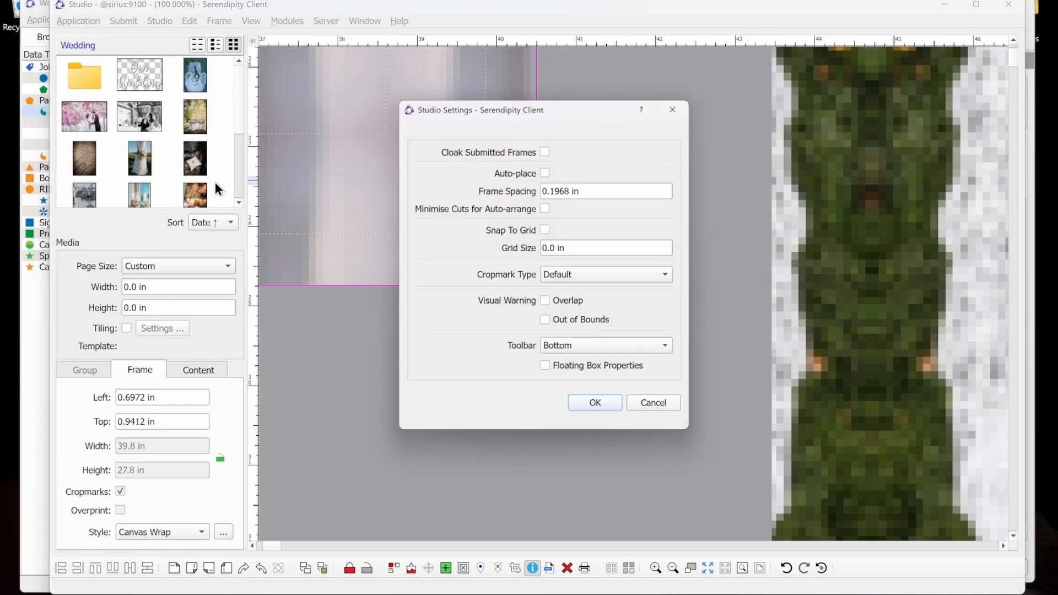
{"action": "left_click_drag", "start_coordinate": [598, 109], "coordinate": [782, 62]}
{"action": "left_click", "coordinate": [749, 237]}
{"action": "left_click", "coordinate": [754, 247]}
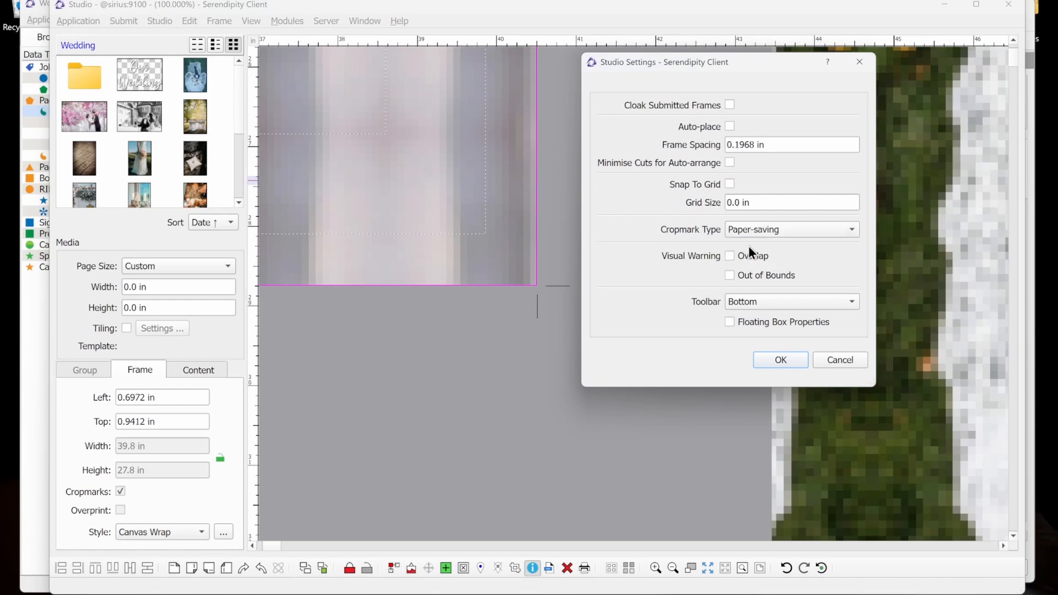
{"action": "left_click", "coordinate": [772, 359]}
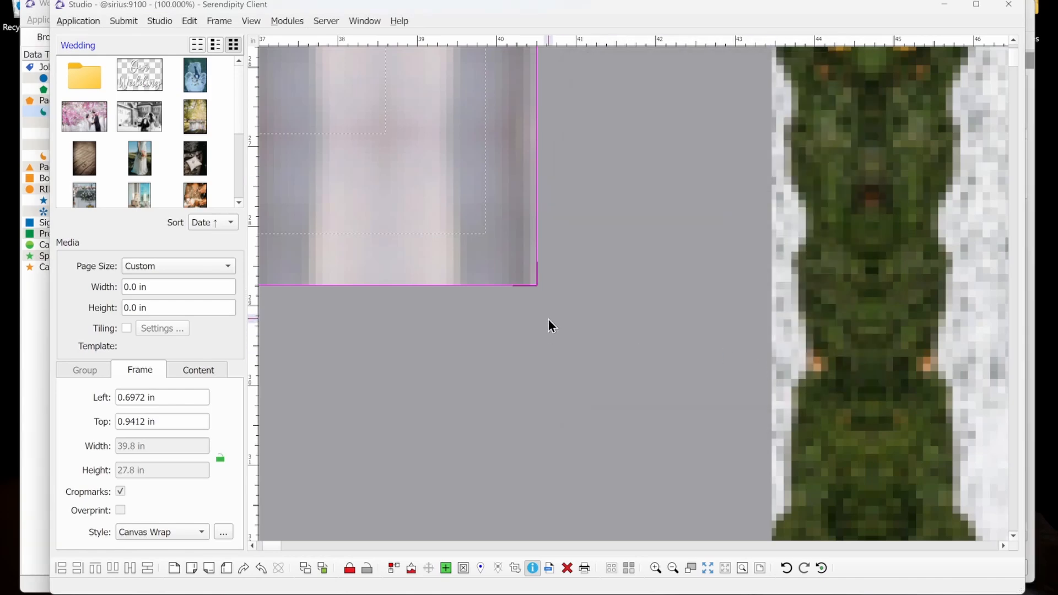
- Set the studio's cropmark type back to Default
{"action": "left_click", "coordinate": [163, 20]}
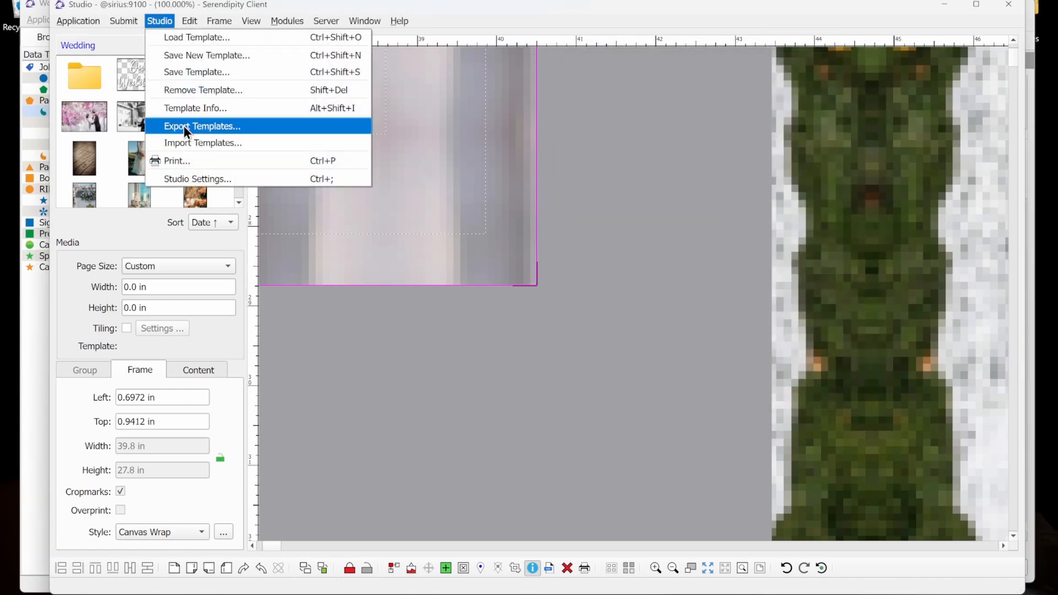
{"action": "left_click", "coordinate": [203, 183]}
{"action": "left_click", "coordinate": [782, 229]}
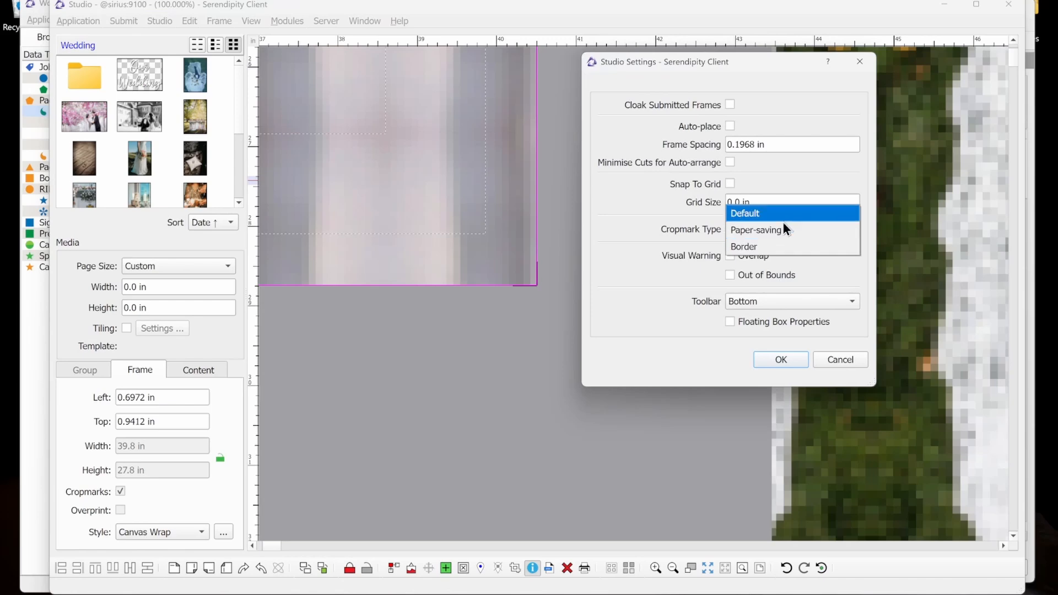
{"action": "left_click", "coordinate": [783, 221]}
{"action": "left_click", "coordinate": [783, 360]}
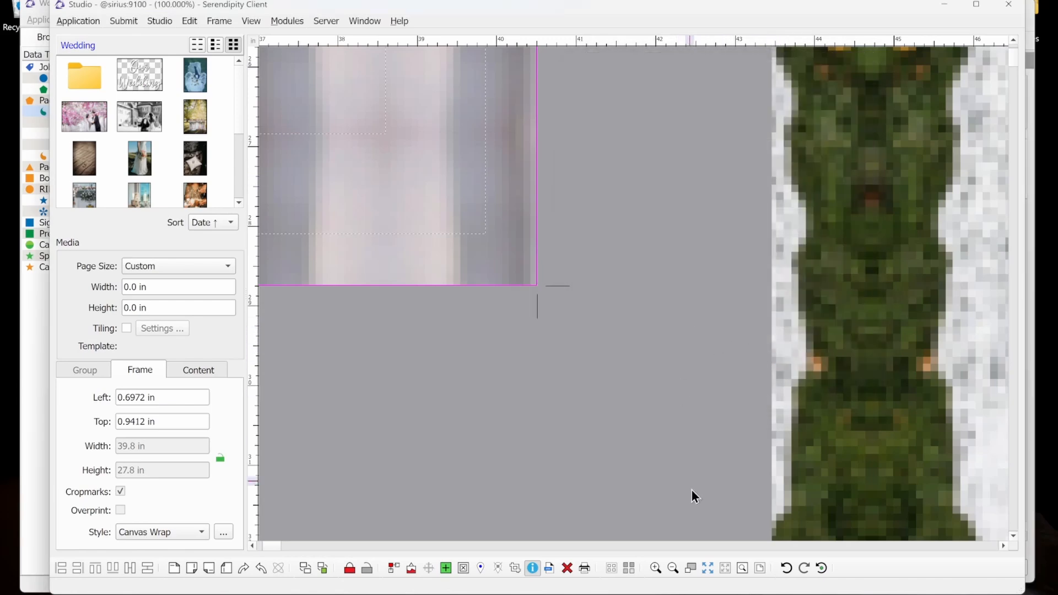
{"action": "left_click", "coordinate": [707, 568]}
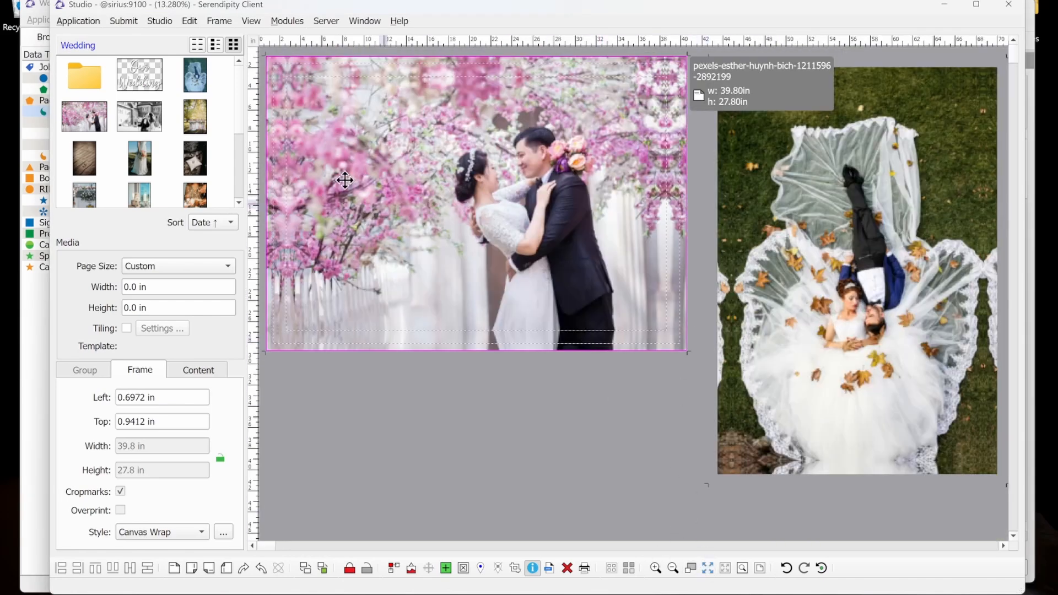
{"action": "left_click", "coordinate": [155, 21]}
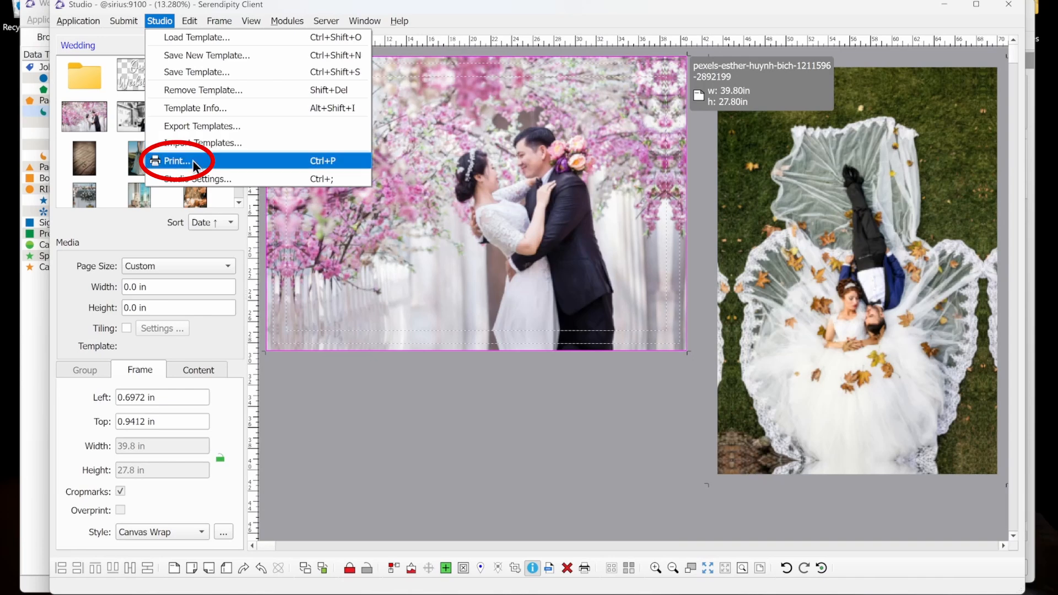
{"action": "left_click", "coordinate": [610, 478]}
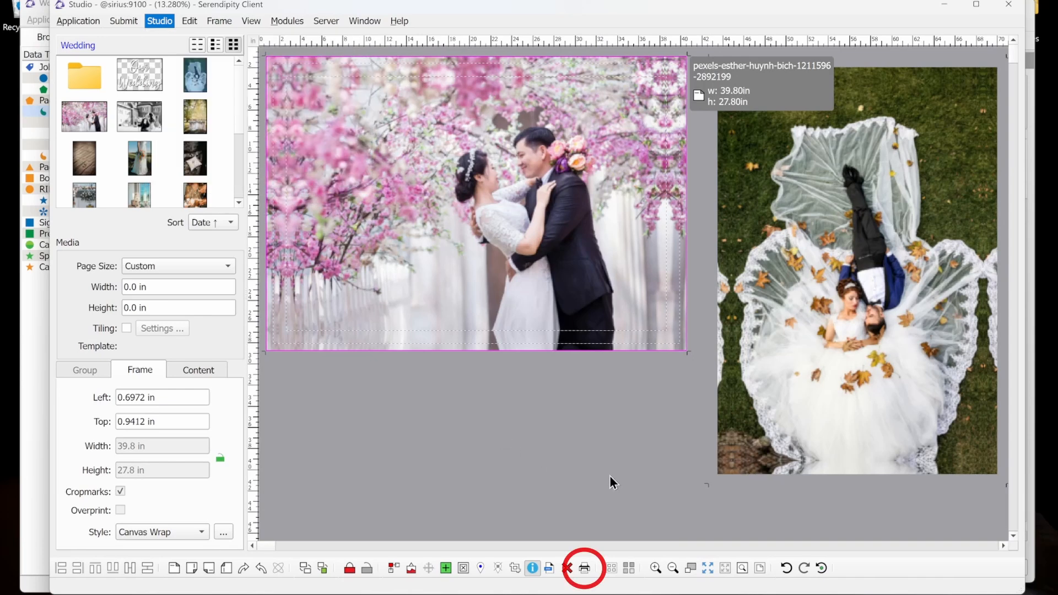